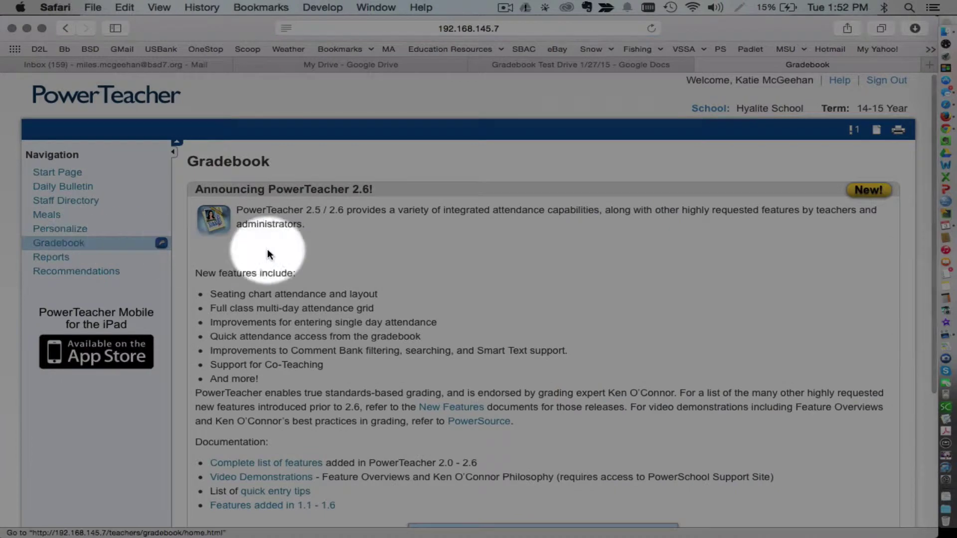
Launch PowerTeacher Gradebook from the Gradebook page by opening the downloaded launchGradeBook-4.jnlp file.
scroll(511, 264, down, 5)
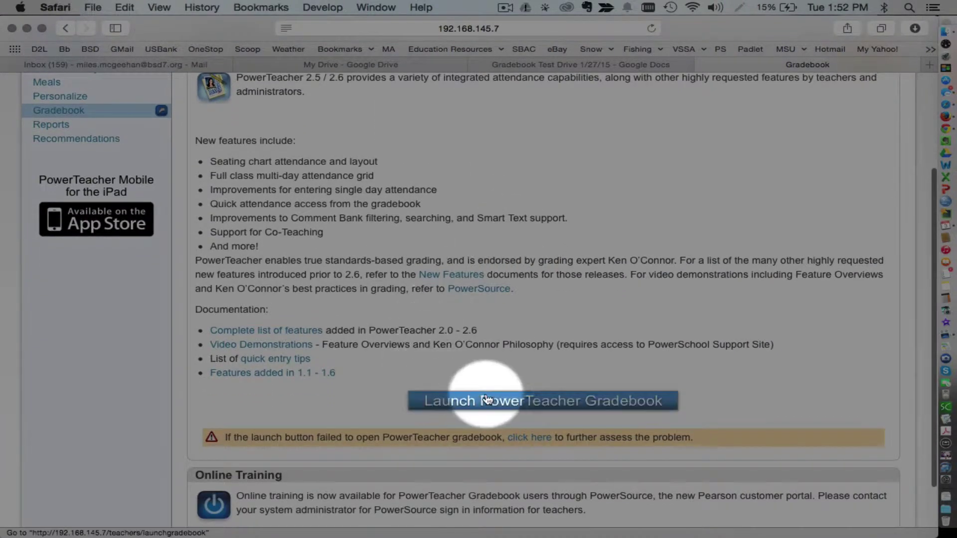
click(524, 400)
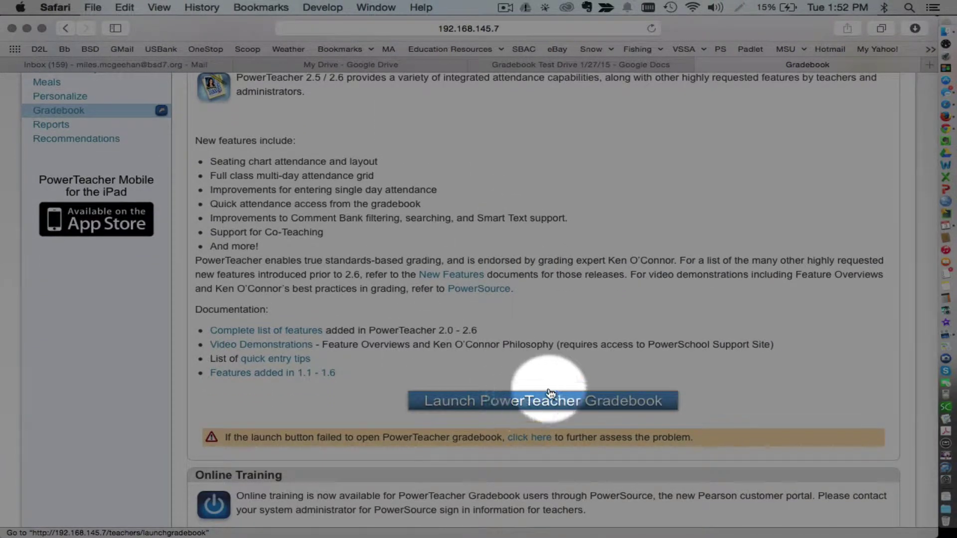
click(916, 29)
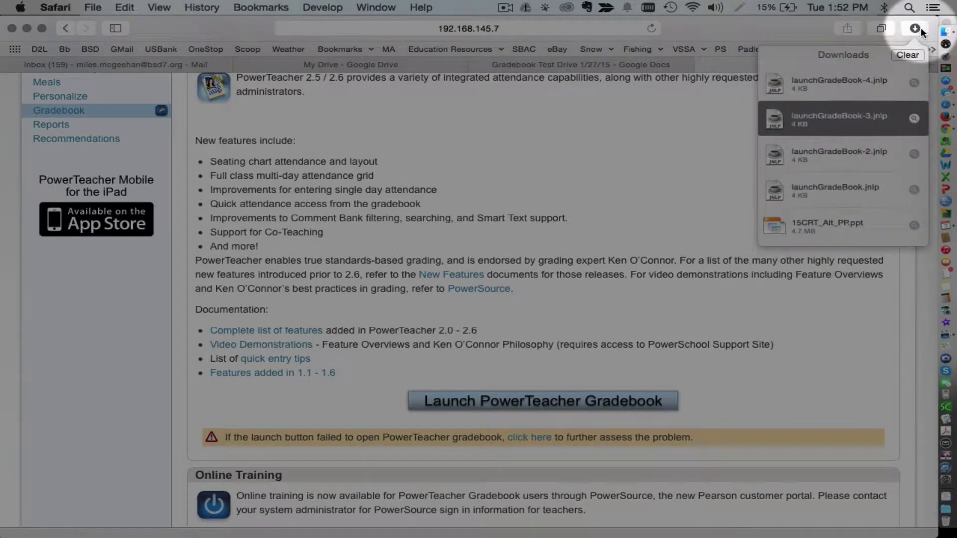
double_click(821, 83)
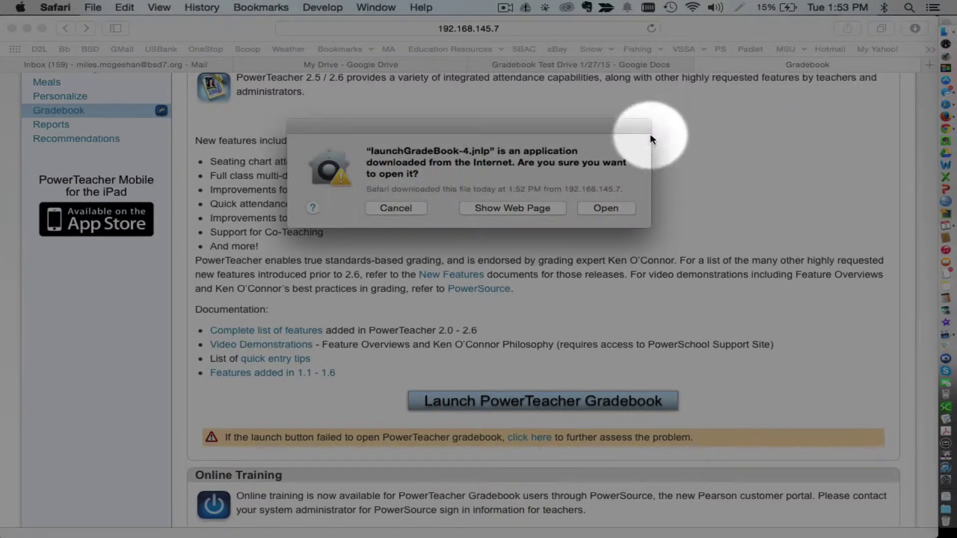
click(616, 206)
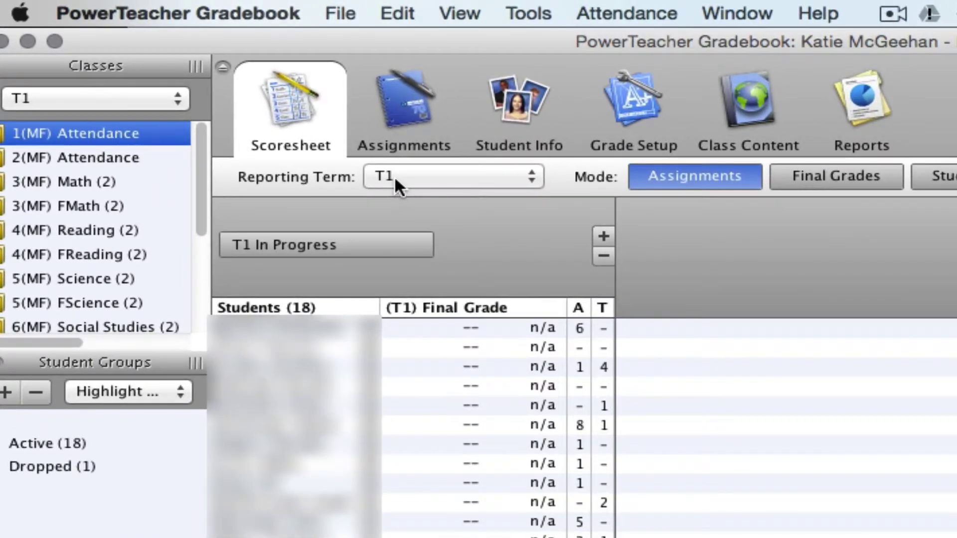
Show the T1 scoresheet of the 3(MF) Math (2) class and widen its Students column.
click(398, 184)
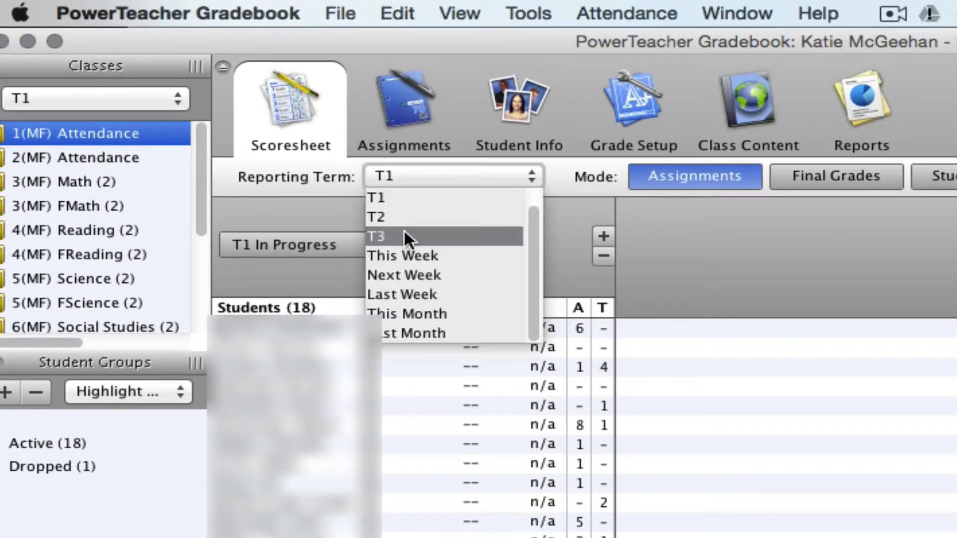
click(403, 198)
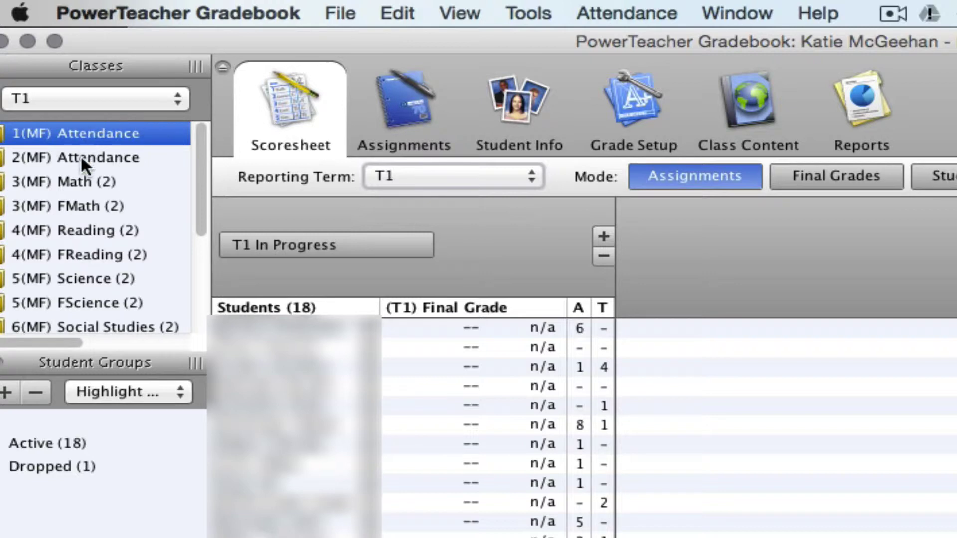
drag(198, 184, 207, 128)
click(79, 182)
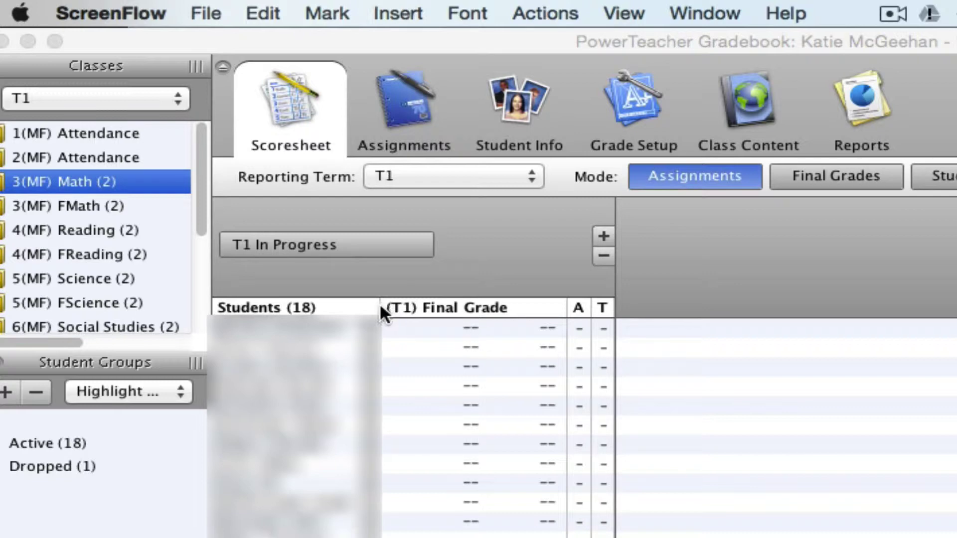
drag(376, 306, 534, 325)
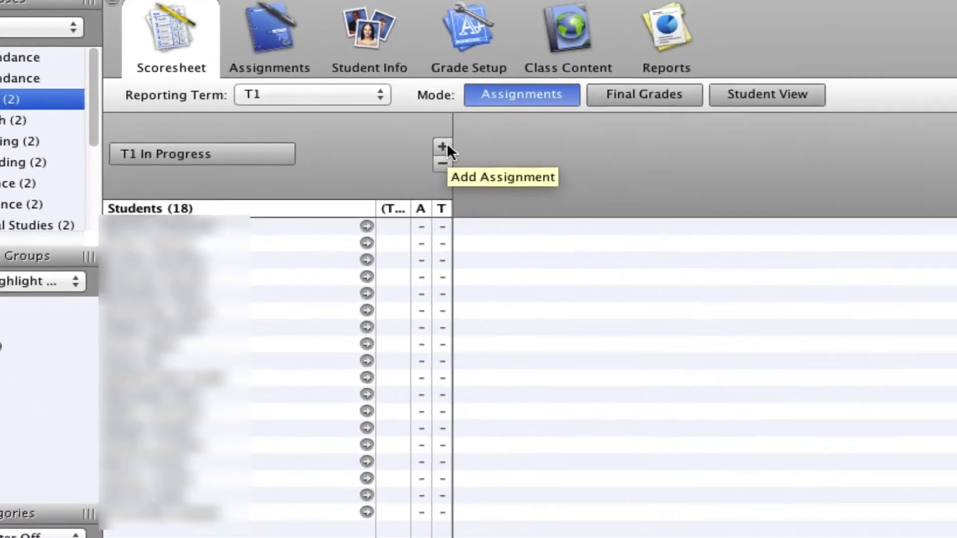
Add a new assignment named "Addition and Subtraction Assessment" in the Test category.
click(603, 236)
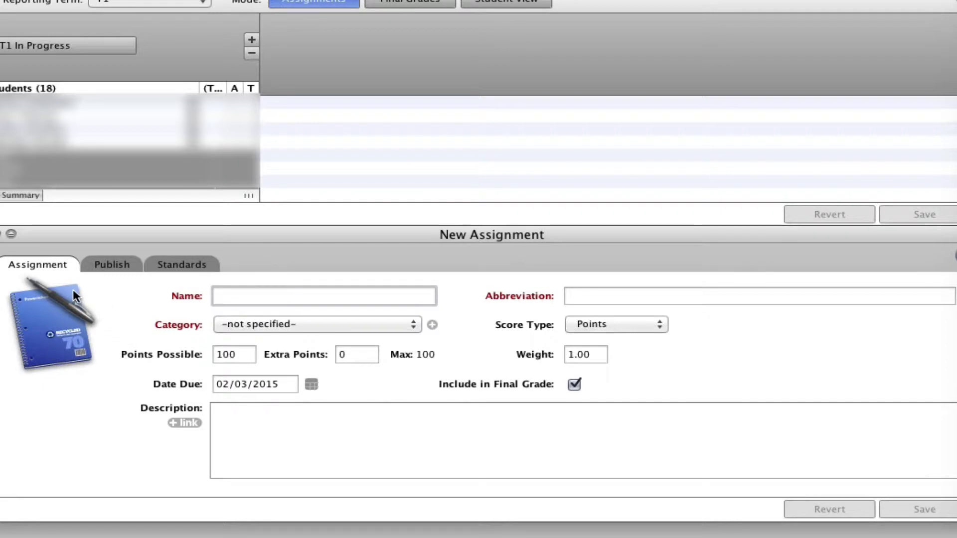
mouse_move(184, 296)
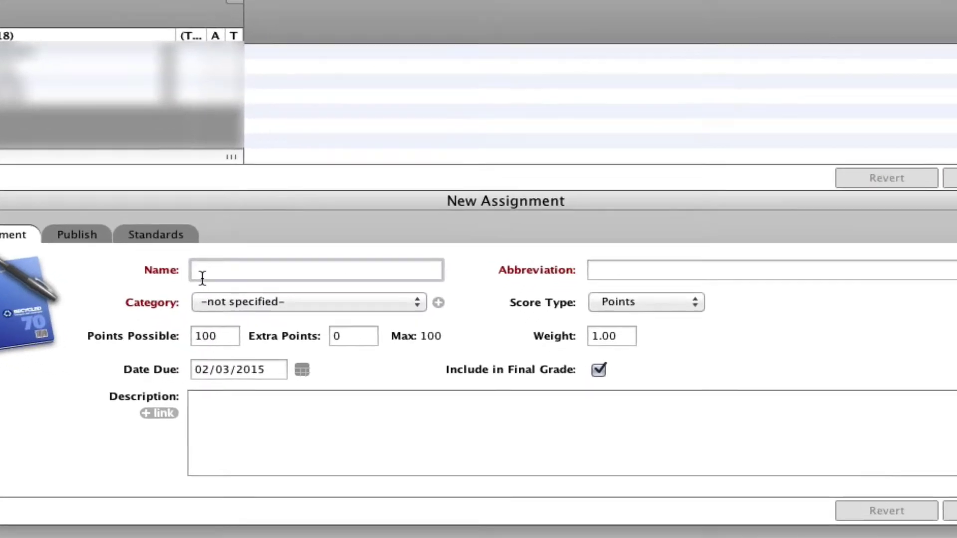
text(Addi)
text(tion )
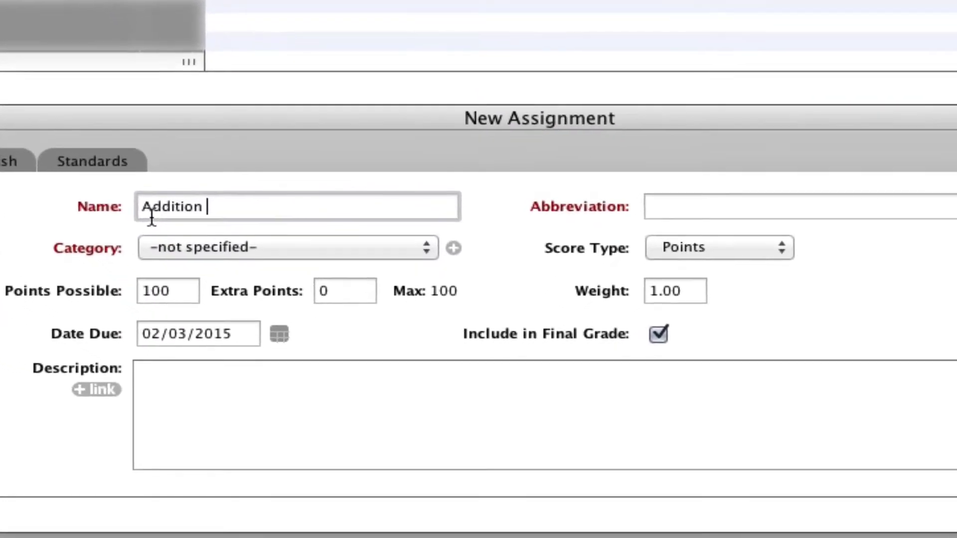
text(and Subtraction Assess)
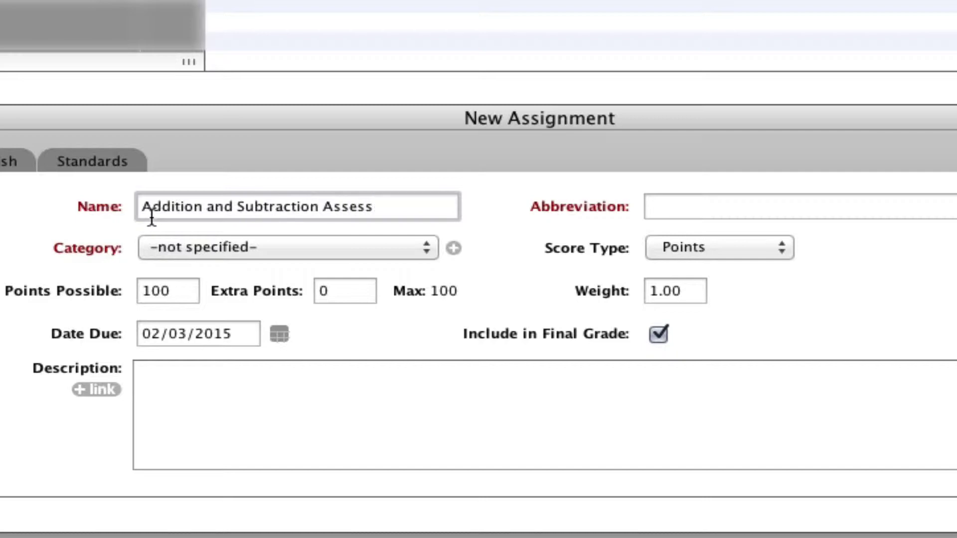
text(ment)
click(155, 246)
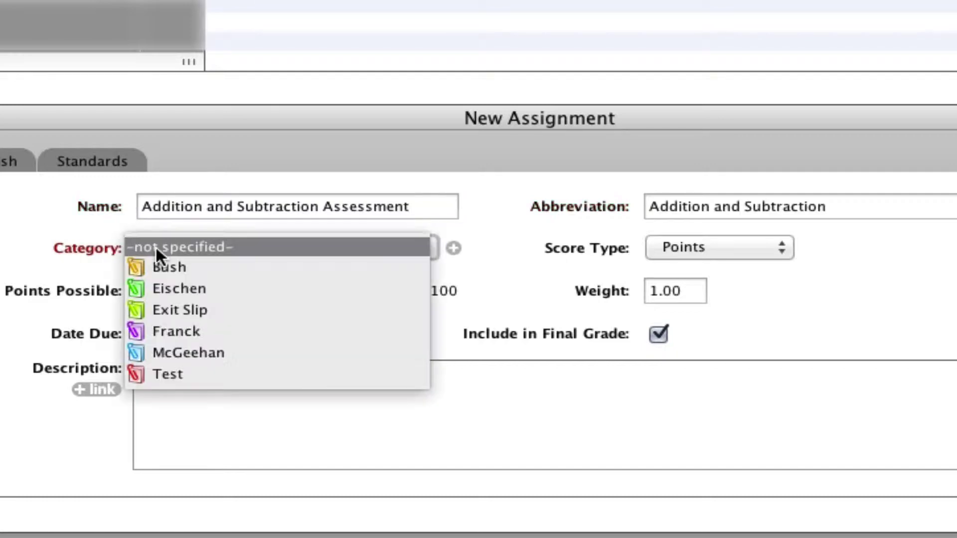
click(167, 372)
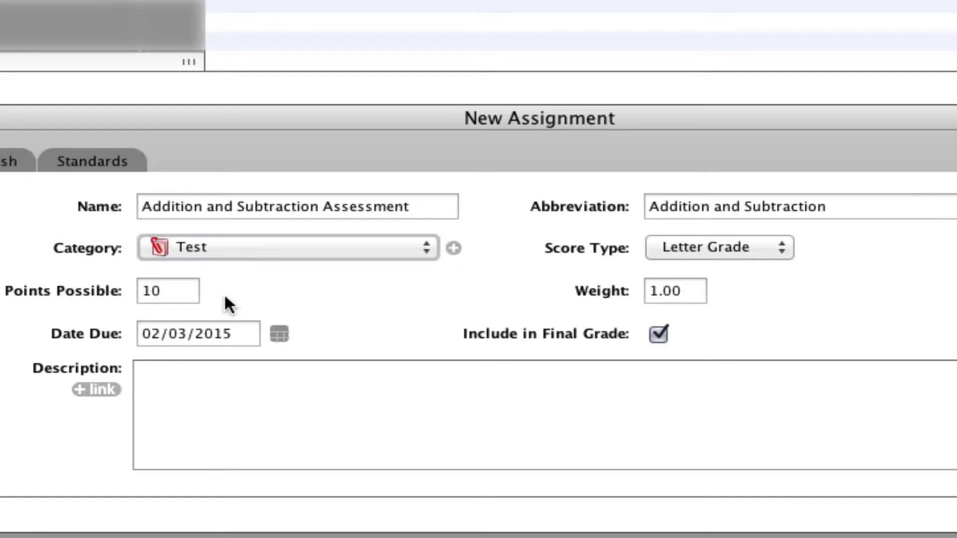
Set the new assignment's due date to 09/04/2014.
click(286, 333)
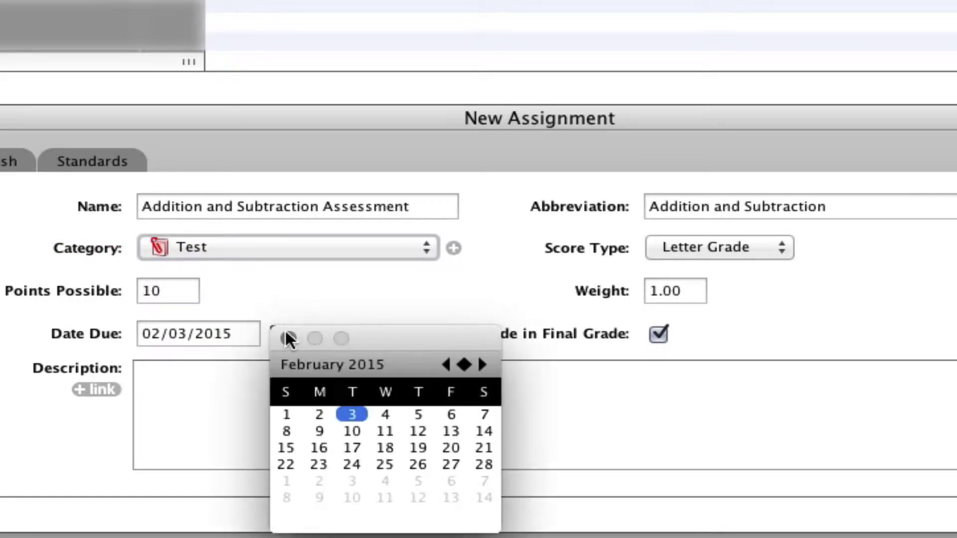
click(447, 365)
click(447, 365)
click(447, 365)
click(447, 365)
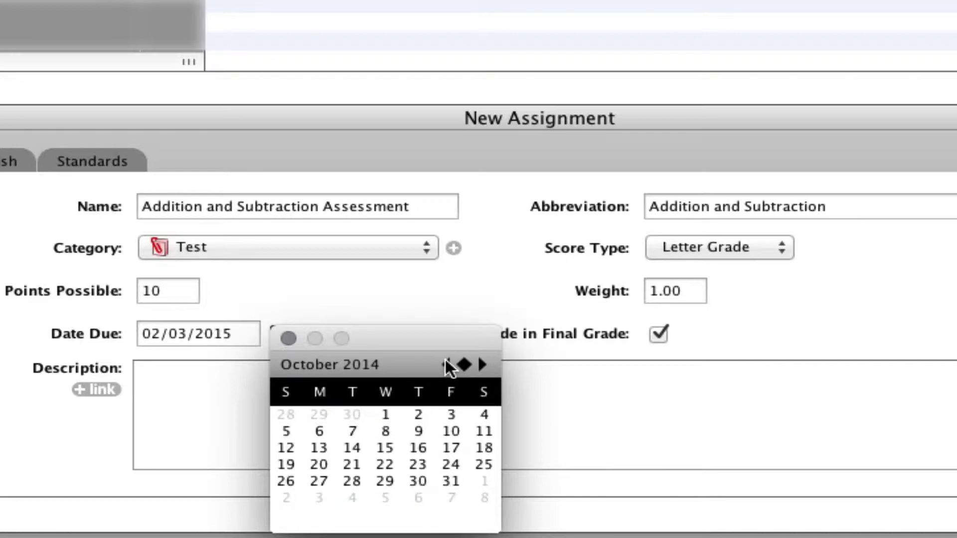
click(447, 365)
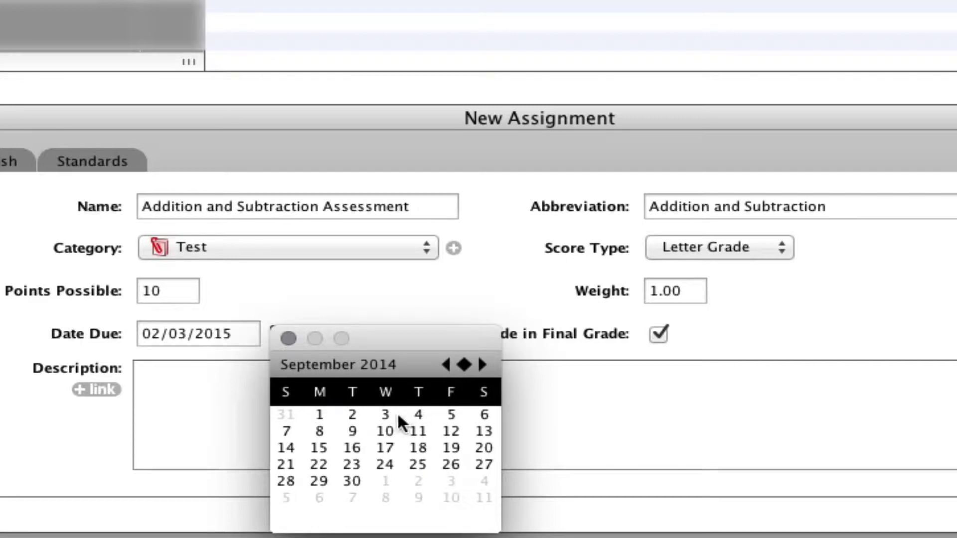
click(417, 414)
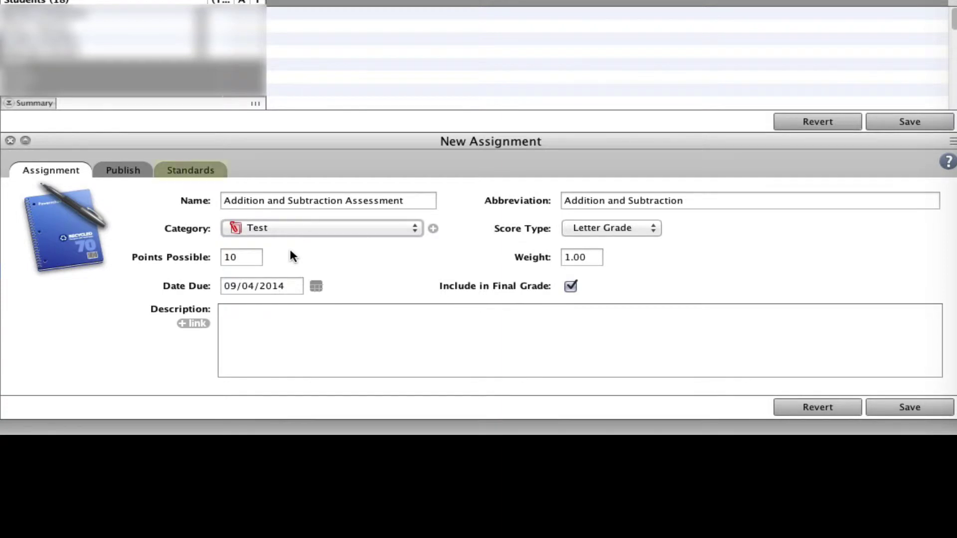
Link only standard 2.MA.OA.A to the assignment, then save it and close its details.
click(176, 172)
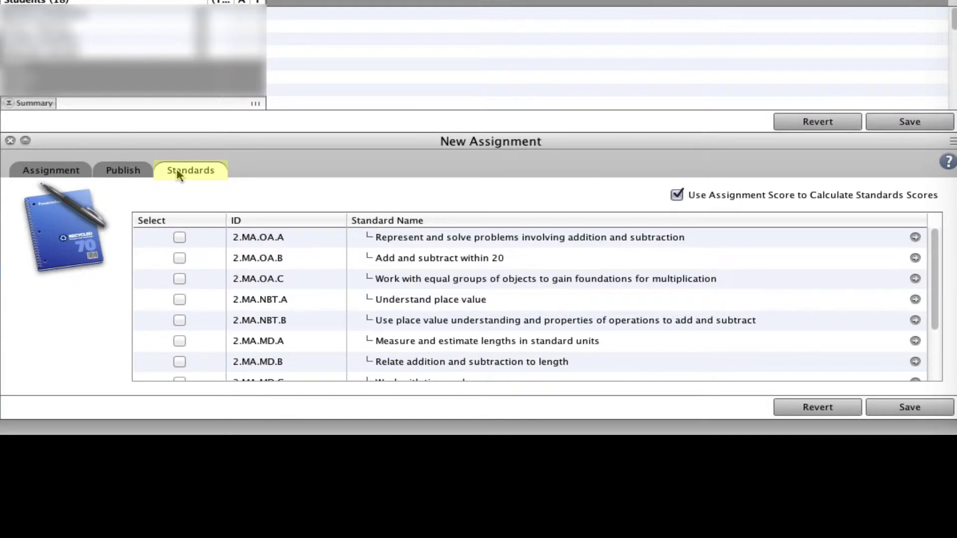
click(179, 238)
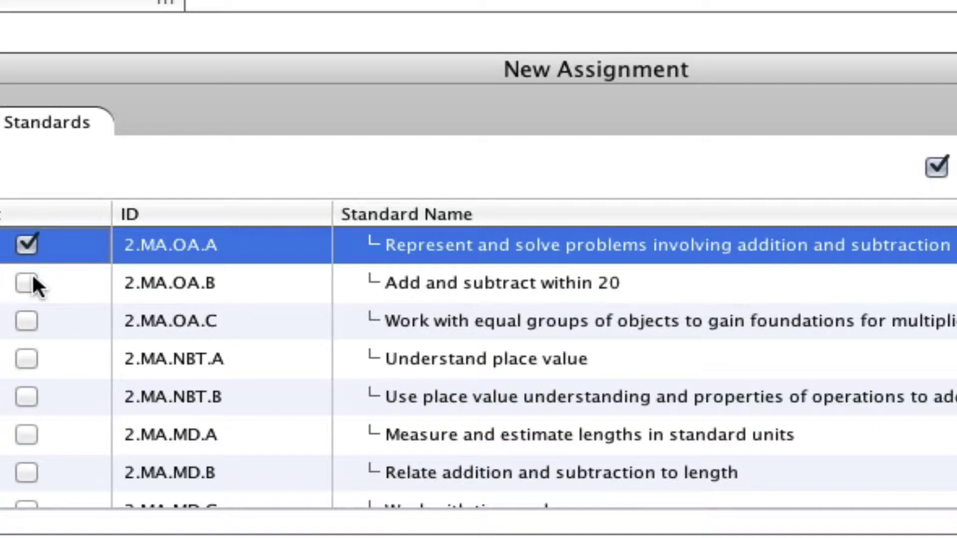
click(26, 313)
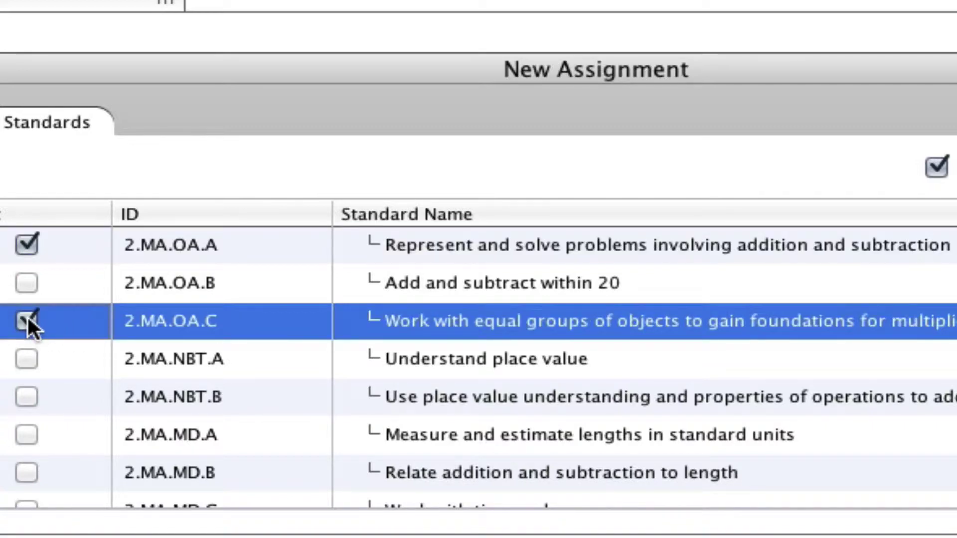
click(27, 316)
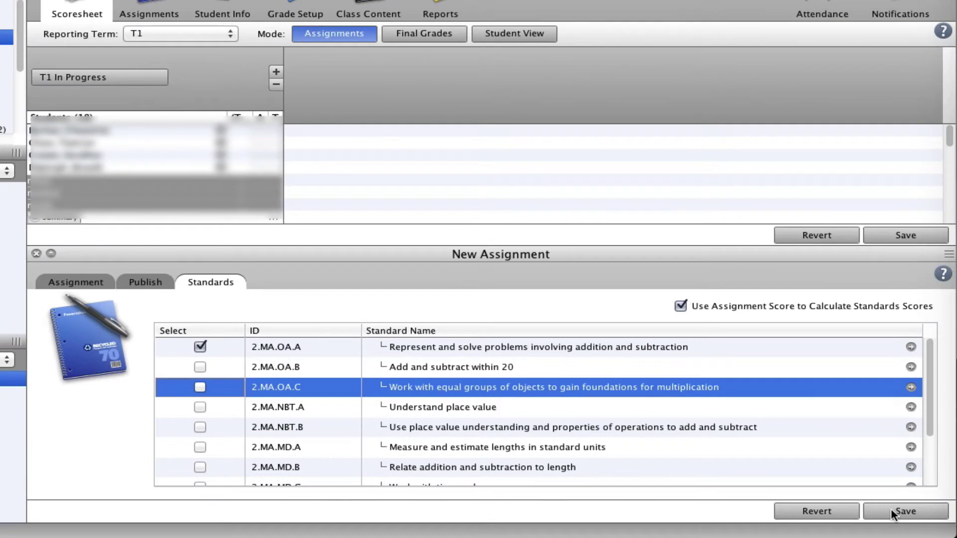
click(890, 513)
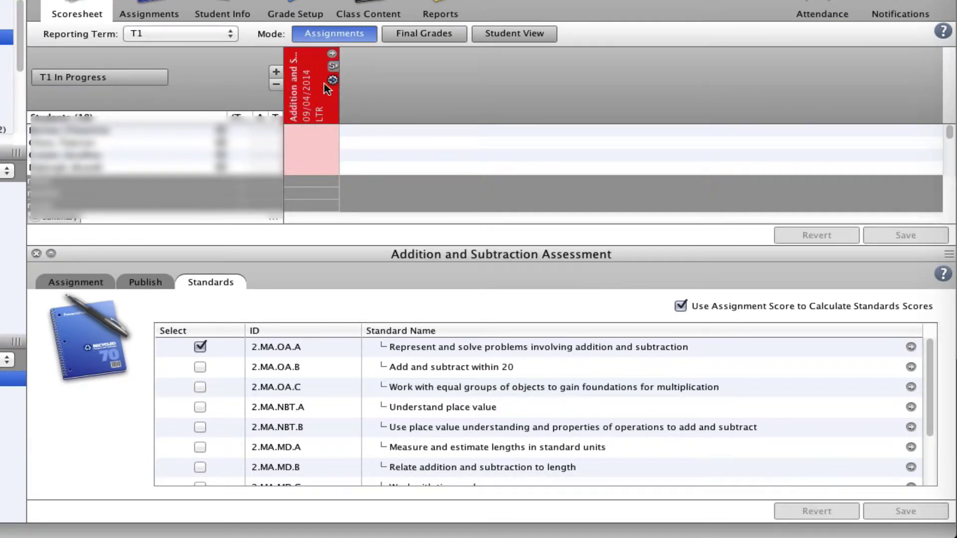
mouse_move(306, 67)
click(36, 253)
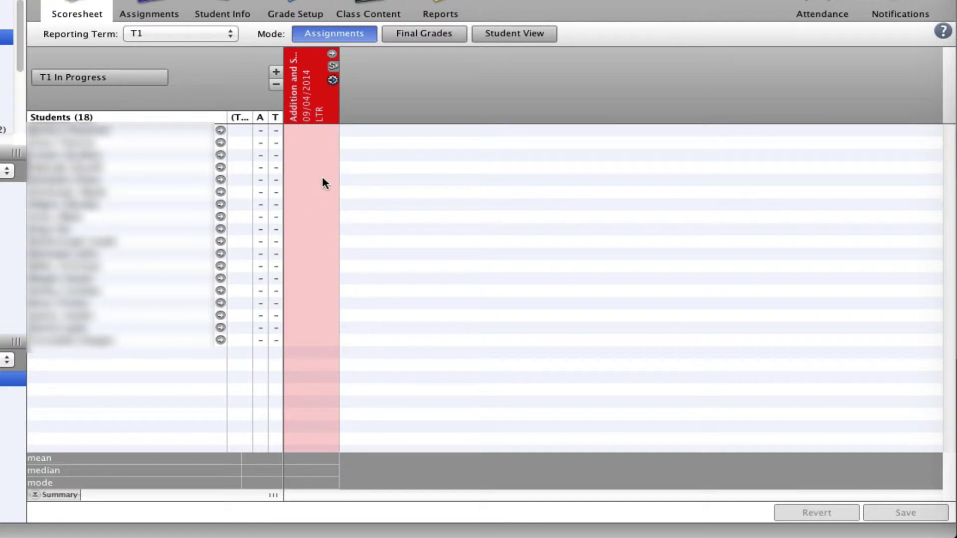
Reopen the Addition and Subtraction Assessment, change its due date to 09/05/2014, and save the change.
double_click(301, 100)
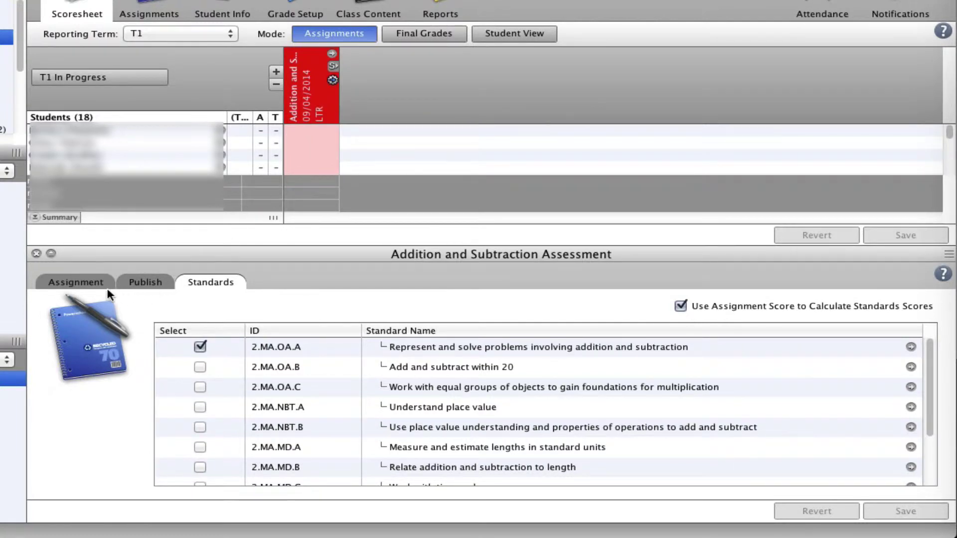
click(79, 284)
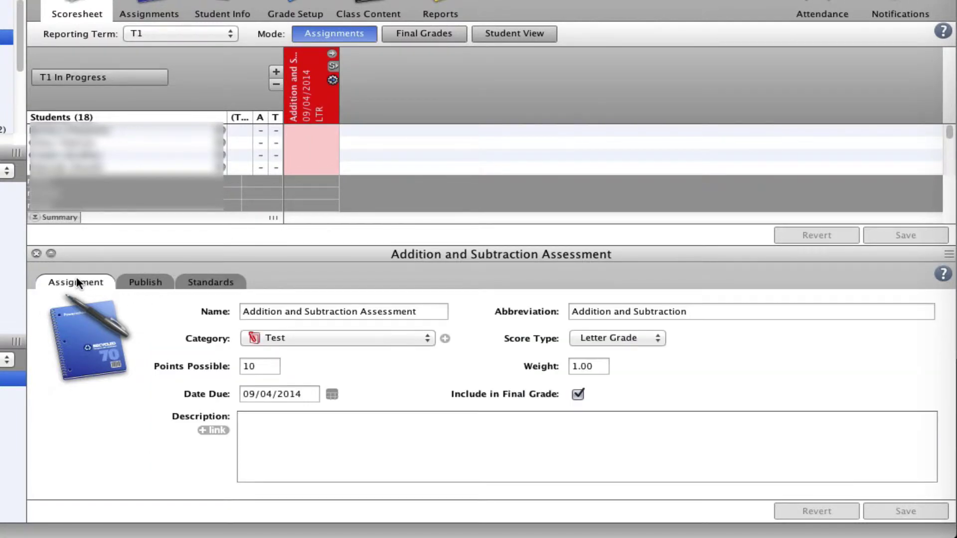
triple_click(265, 311)
triple_click(311, 394)
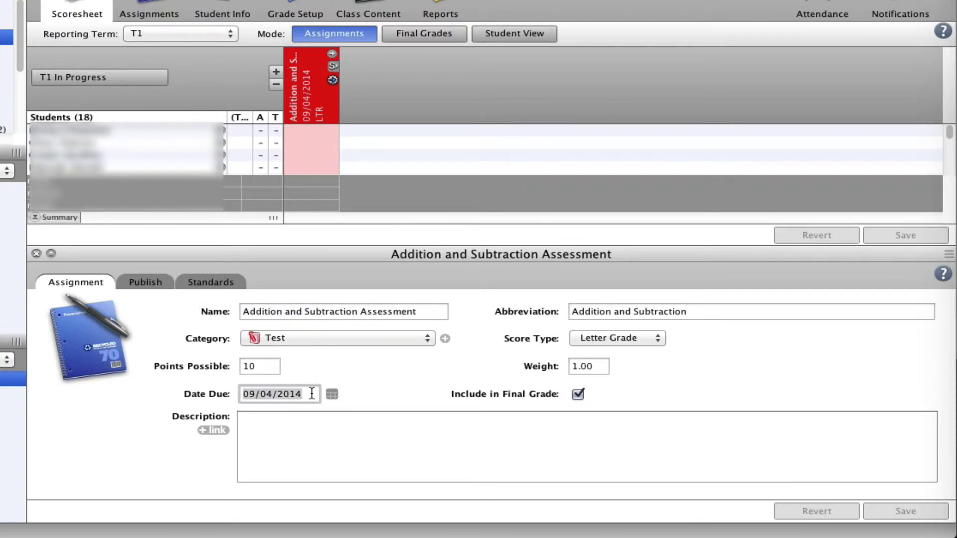
click(332, 394)
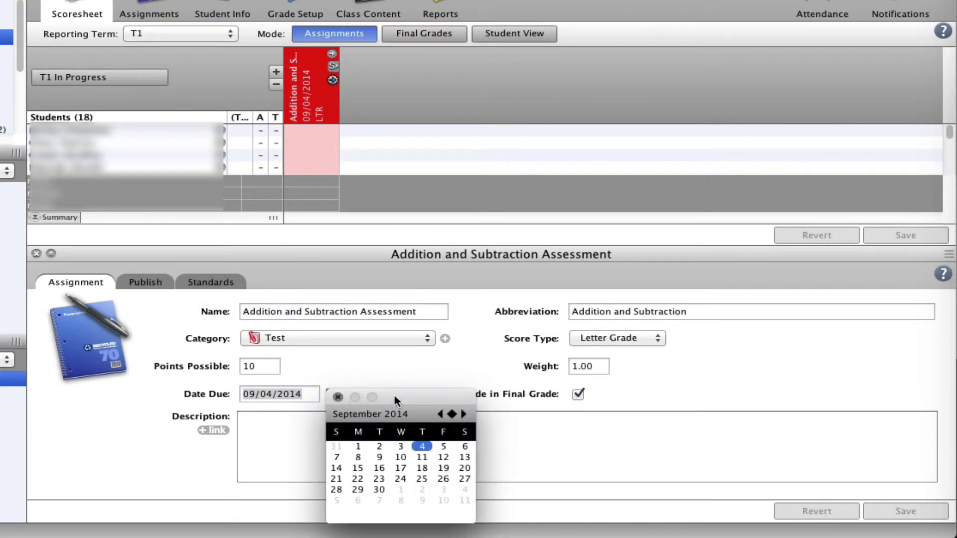
click(444, 442)
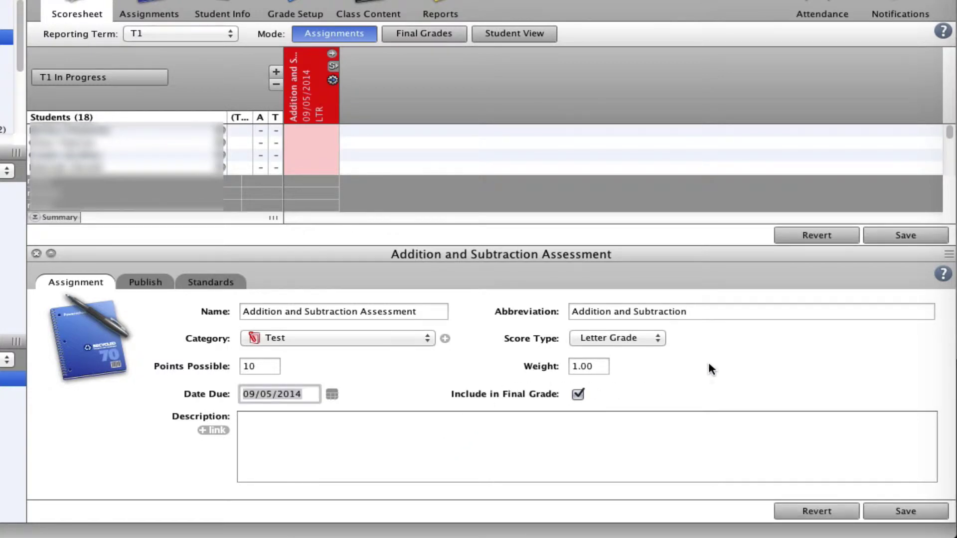
click(896, 515)
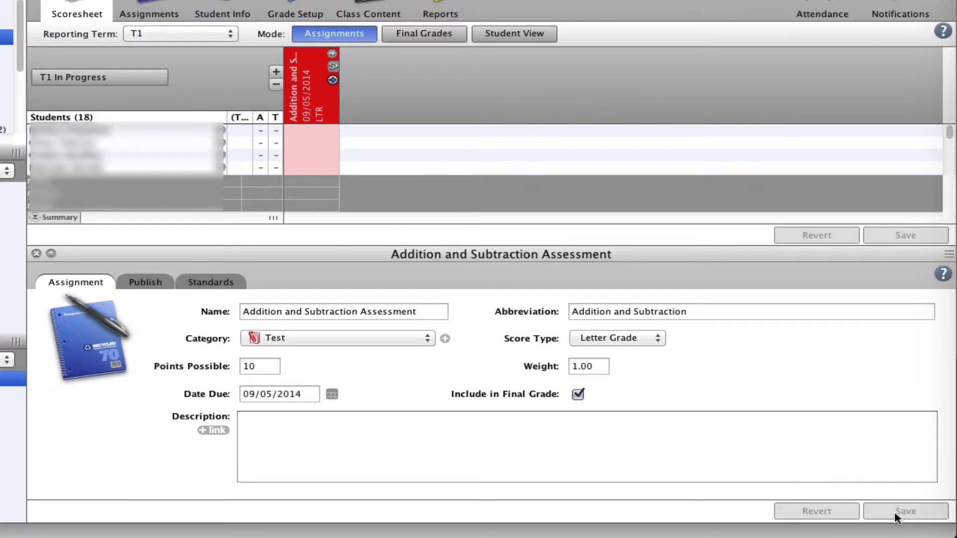
click(35, 253)
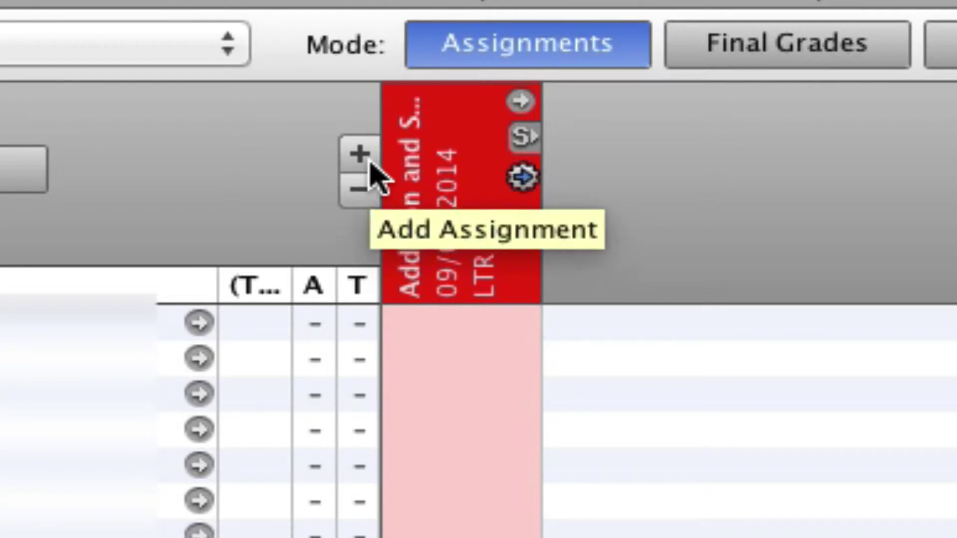
Expand the linked standards column beside the Addition and Subtraction Assessment in the scoresheet.
mouse_move(396, 278)
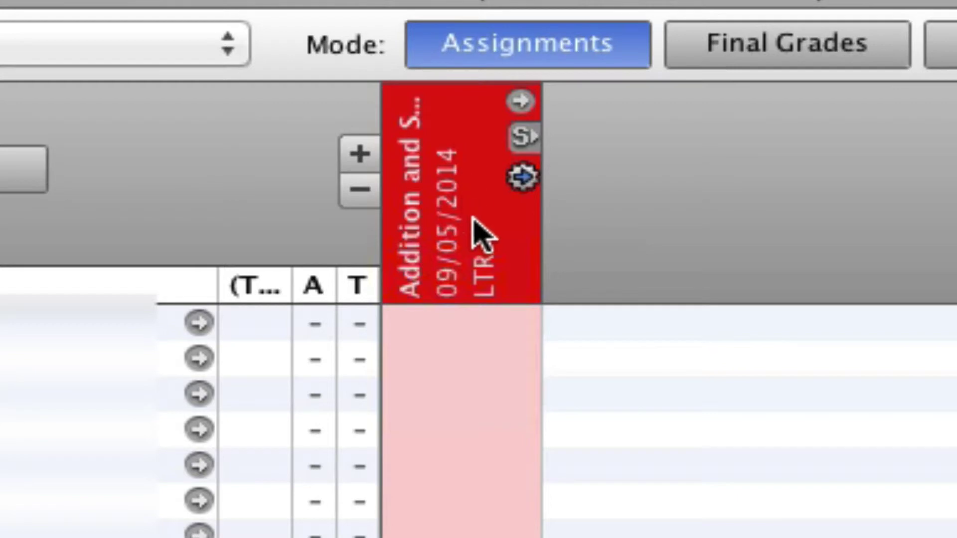
click(530, 144)
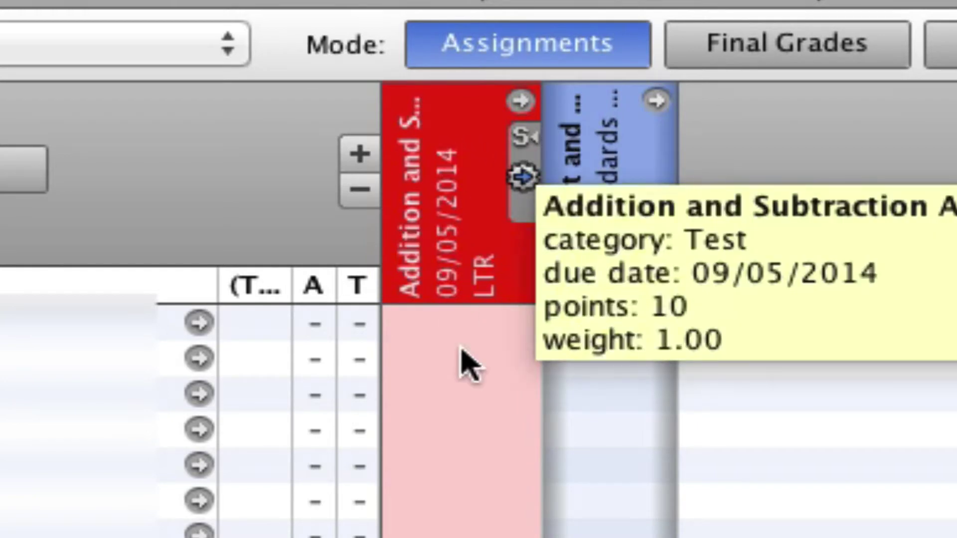
mouse_move(487, 224)
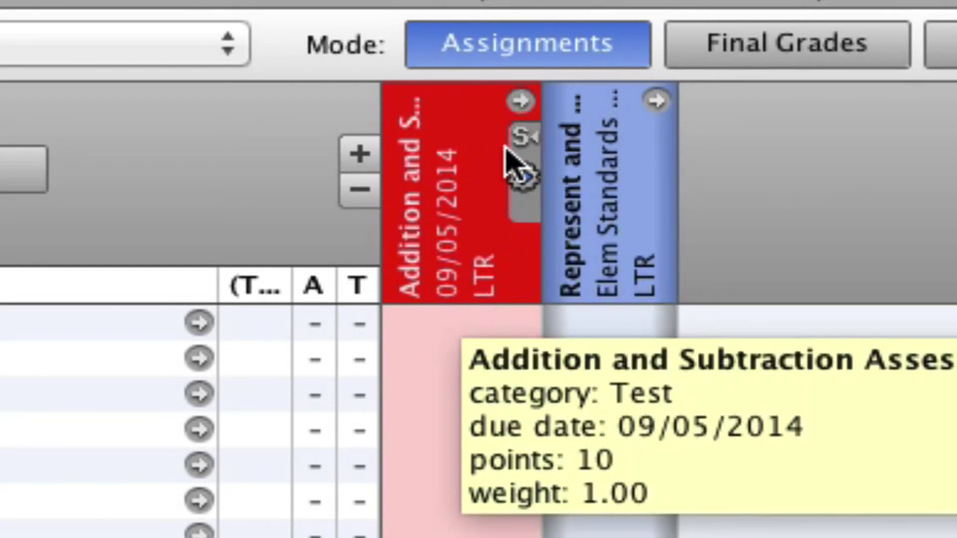
Collapse the assessment's linked standards column and mark the first student's Addition and Subtraction Assessment as Collected.
click(524, 142)
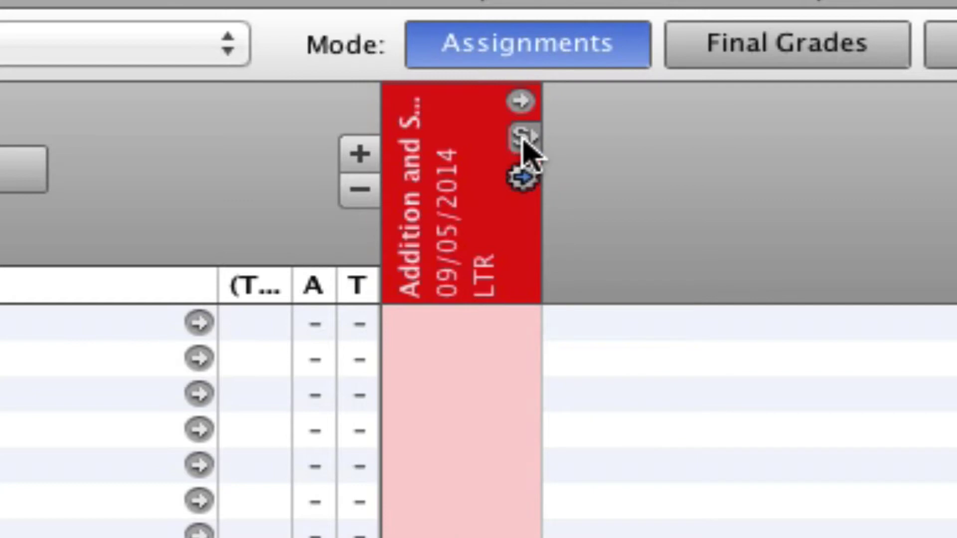
mouse_move(523, 149)
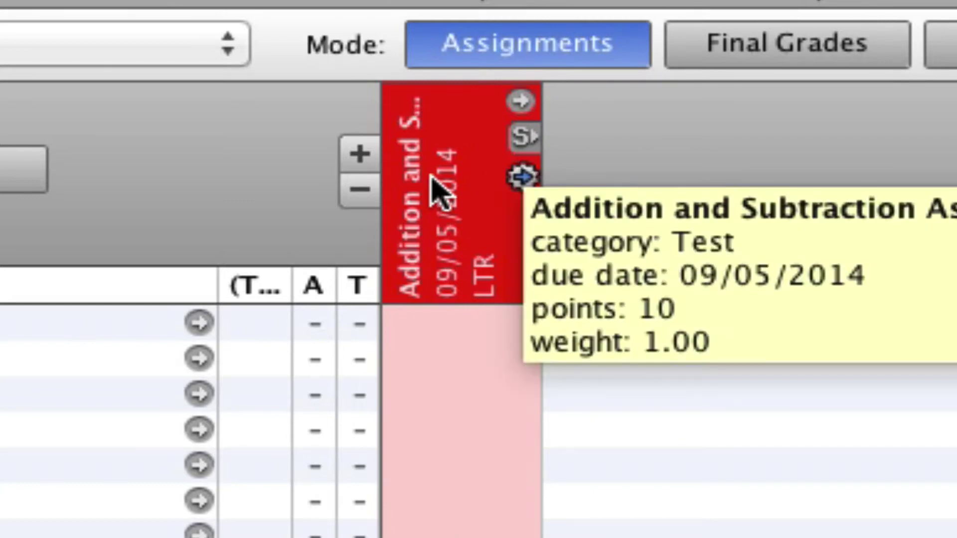
click(449, 323)
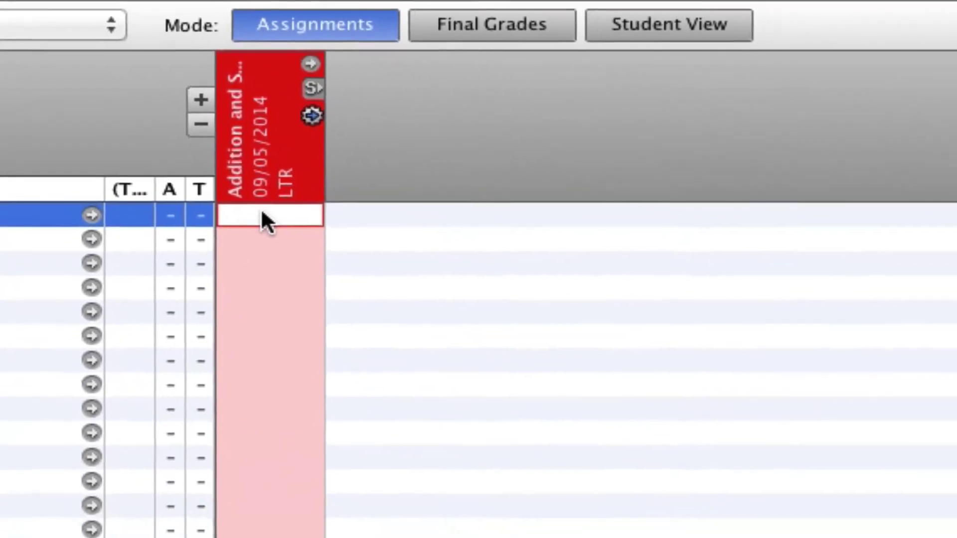
right_click(261, 212)
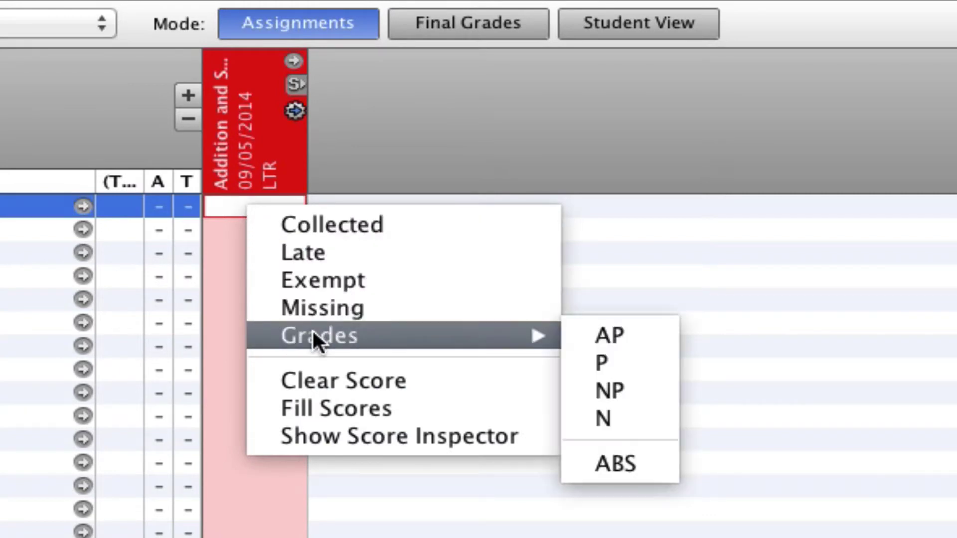
click(305, 222)
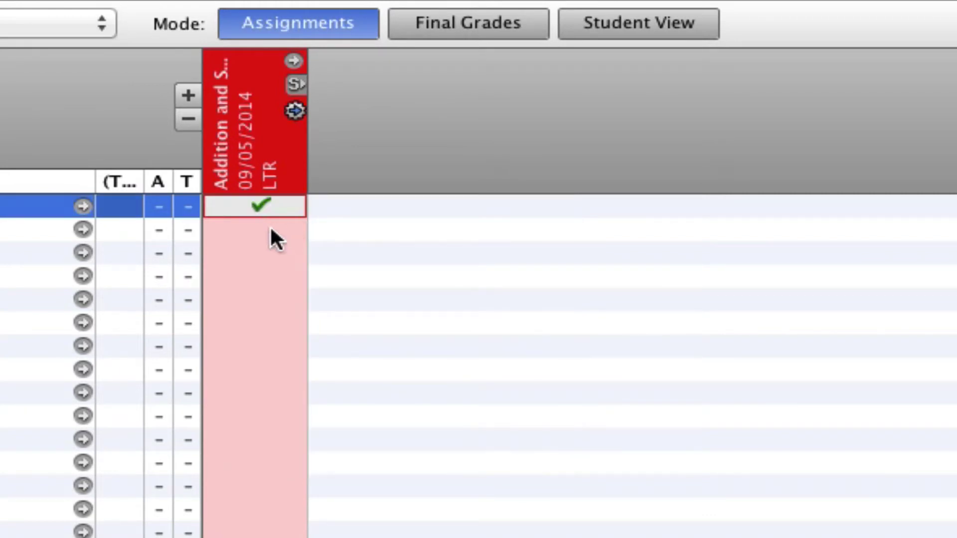
Mark the third student's Addition and Subtraction Assessment as Collected.
click(246, 249)
right_click(246, 252)
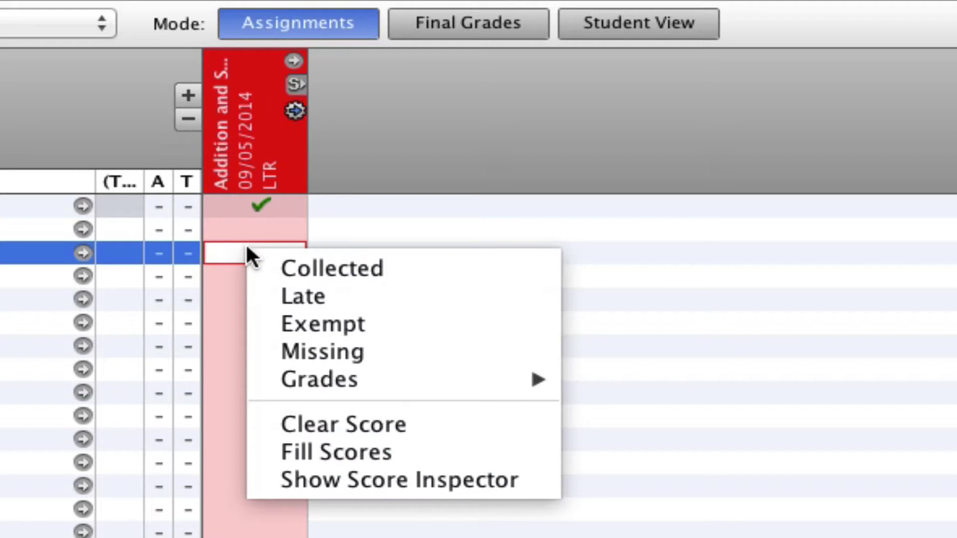
click(304, 267)
Fill the assessment's Collected status for all students whose items have no score.
click(283, 269)
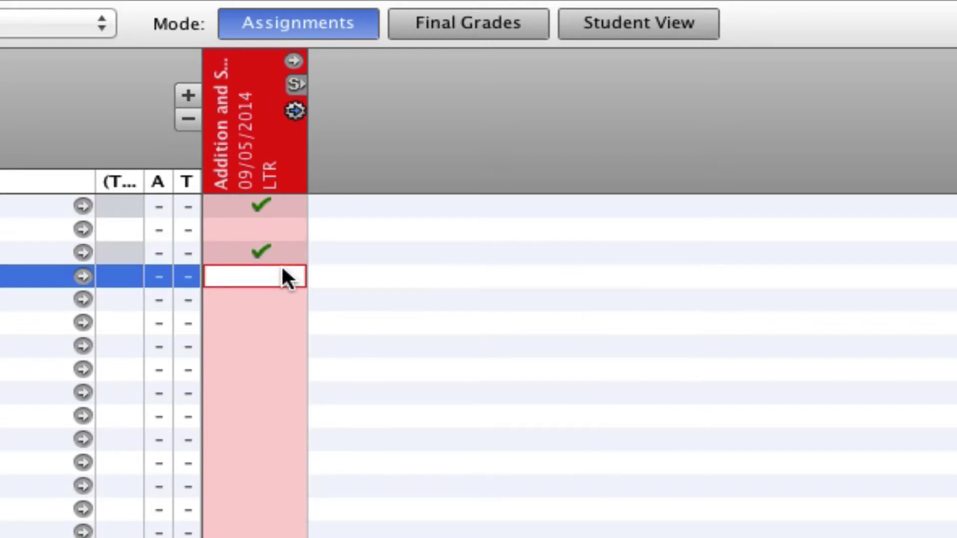
right_click(282, 277)
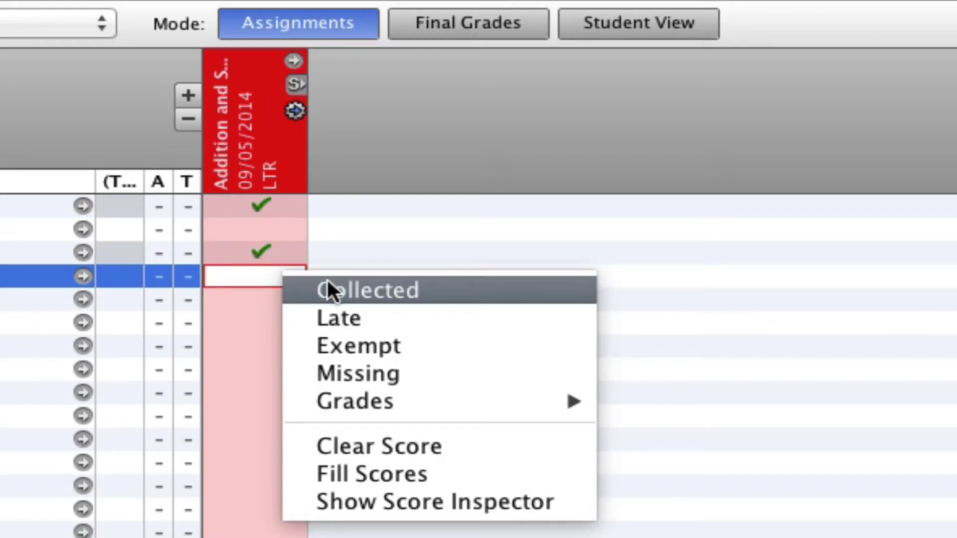
click(382, 471)
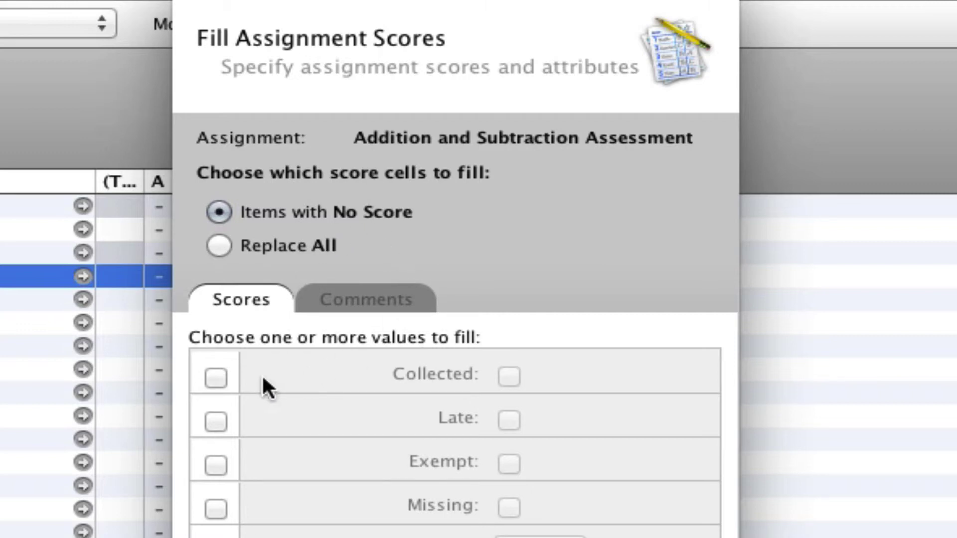
click(216, 377)
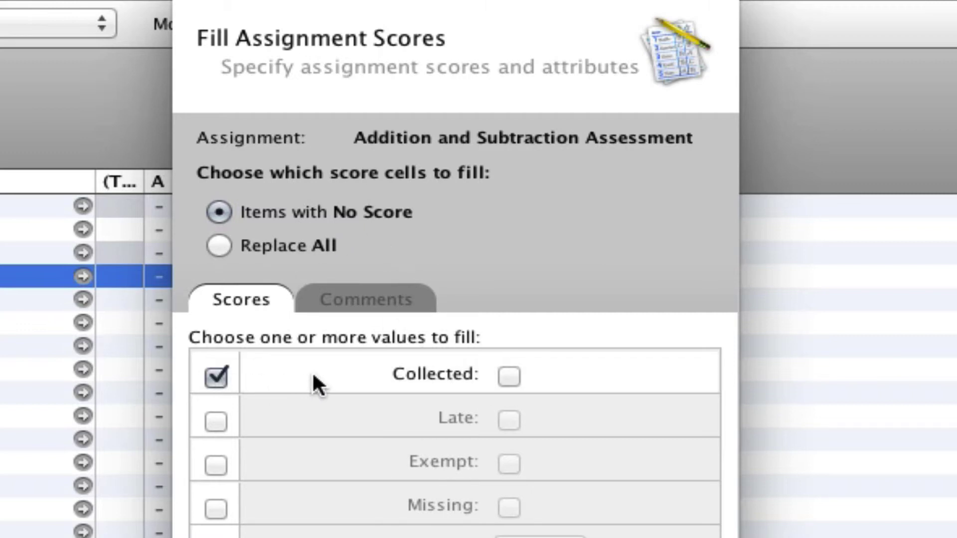
click(508, 377)
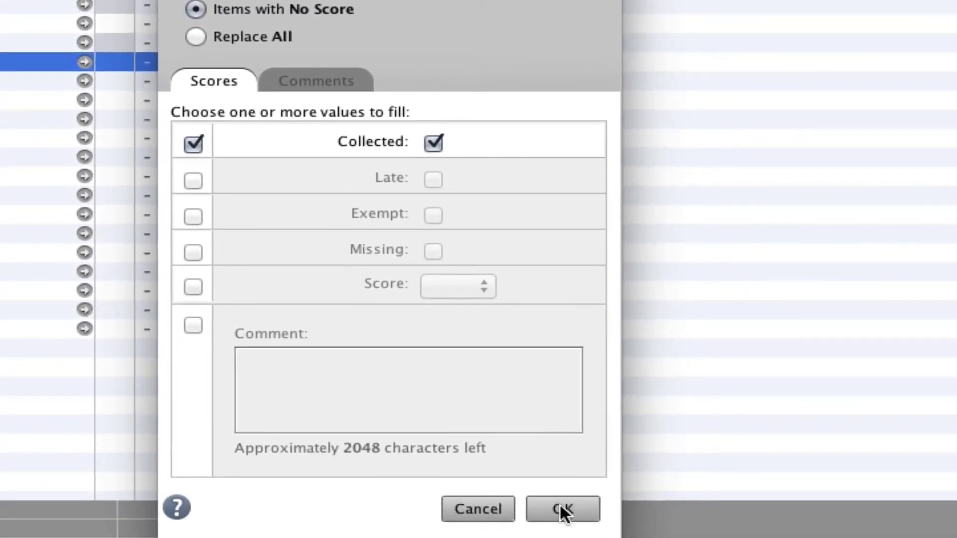
click(560, 504)
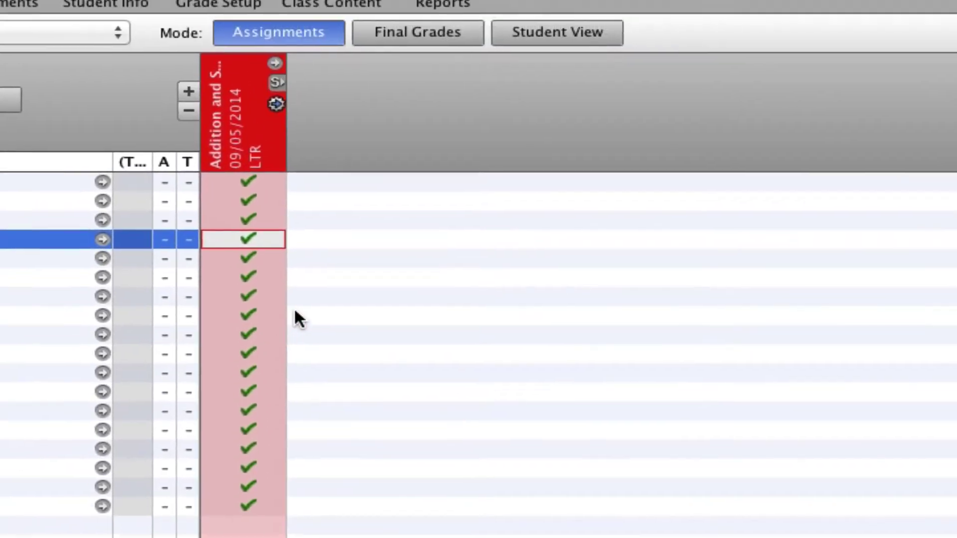
Mark the fifth student's assessment as Missing and remove its Collected status.
click(273, 263)
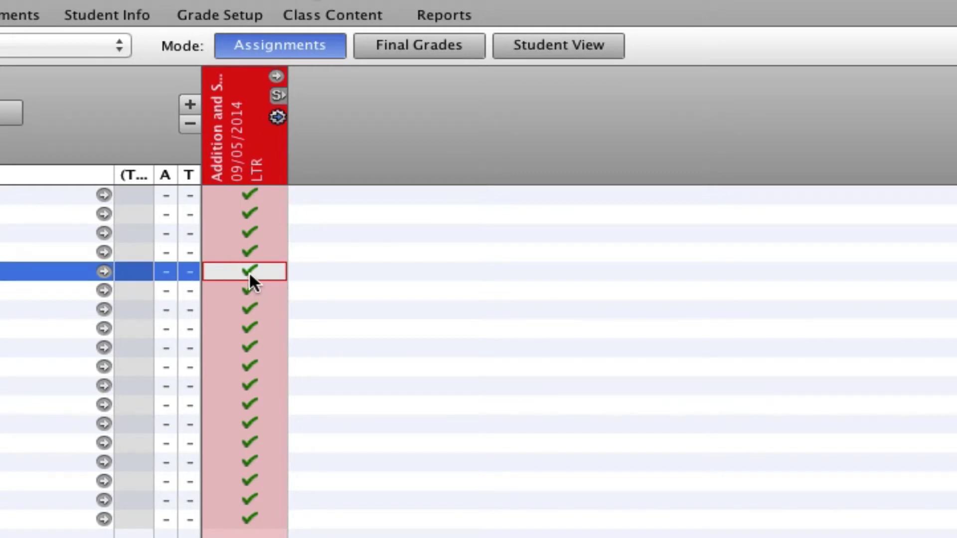
click(249, 271)
click(254, 285)
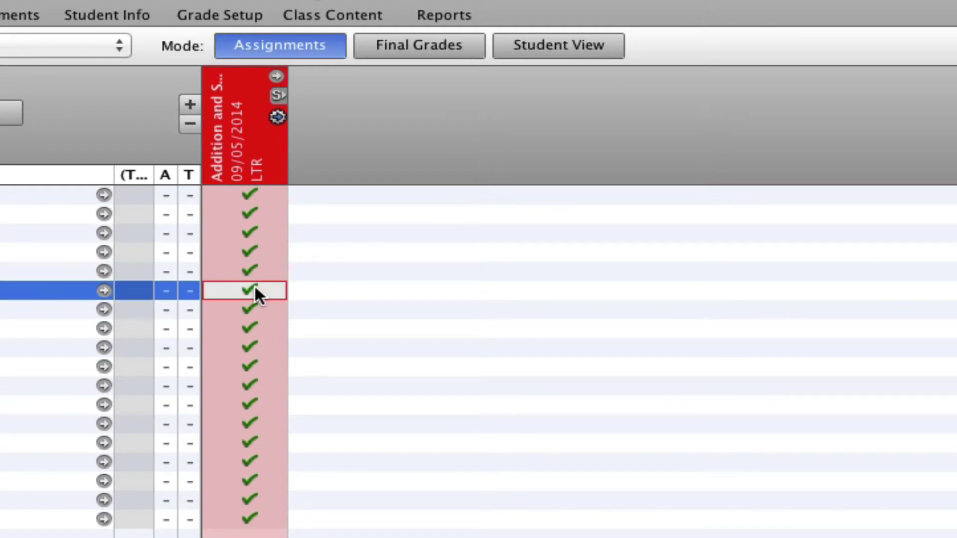
click(253, 271)
right_click(254, 280)
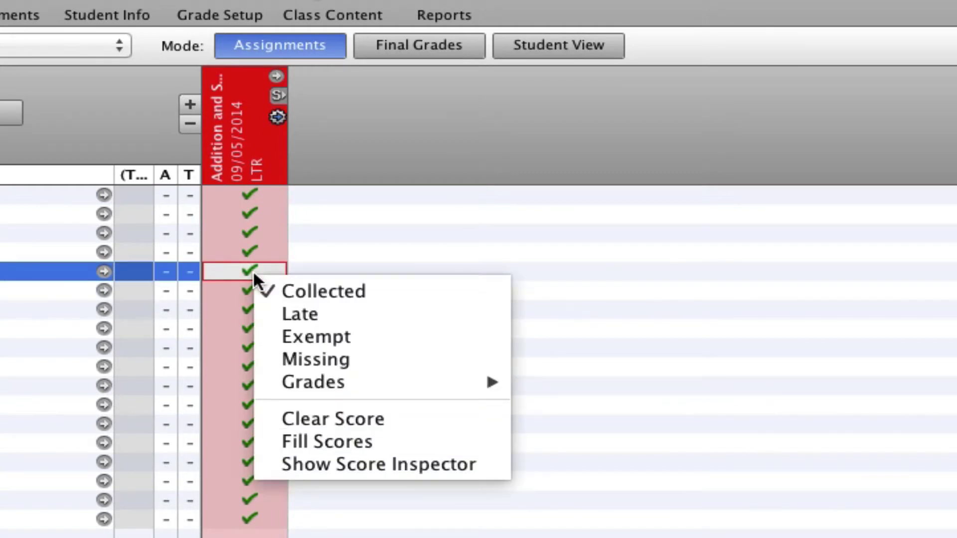
click(289, 359)
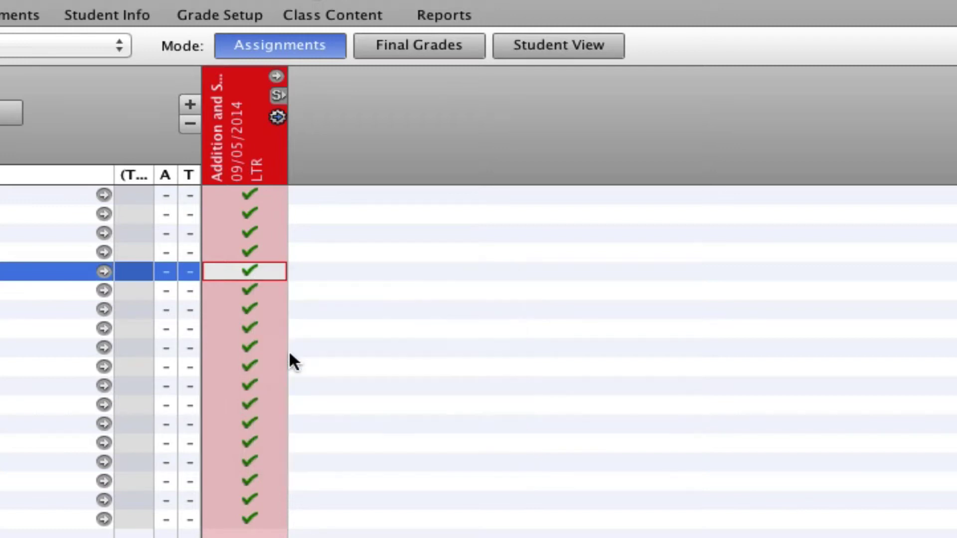
right_click(249, 266)
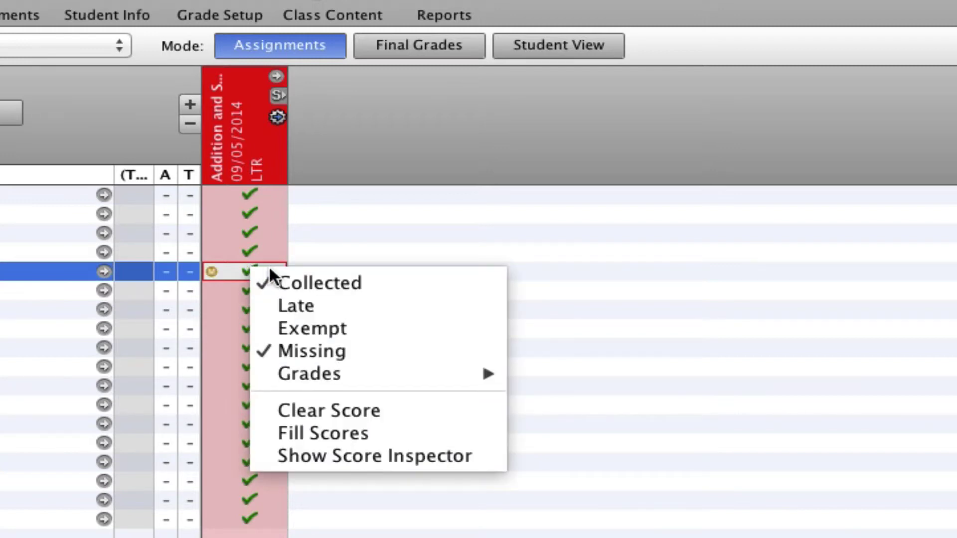
click(278, 282)
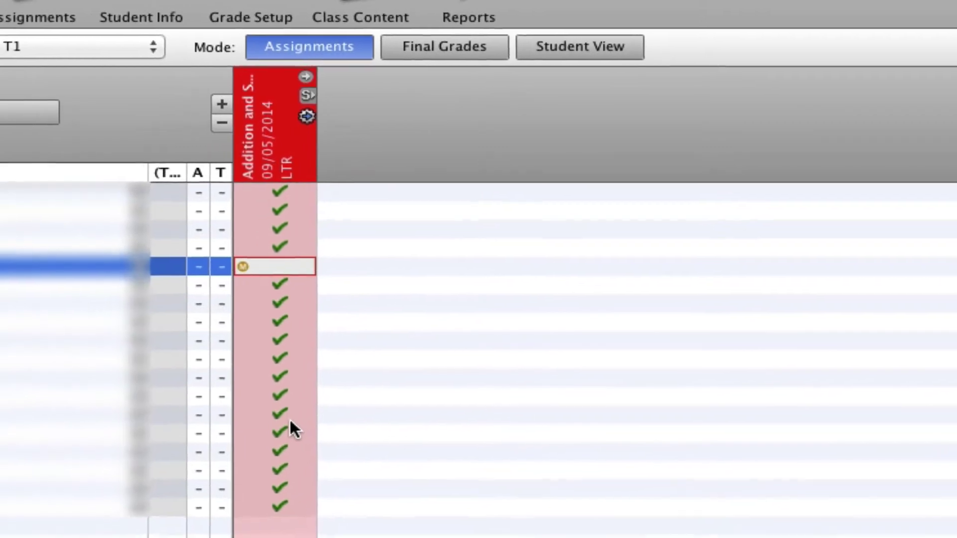
Remove the Collected status from the thirteenth student's assessment and mark it as Missing.
click(271, 429)
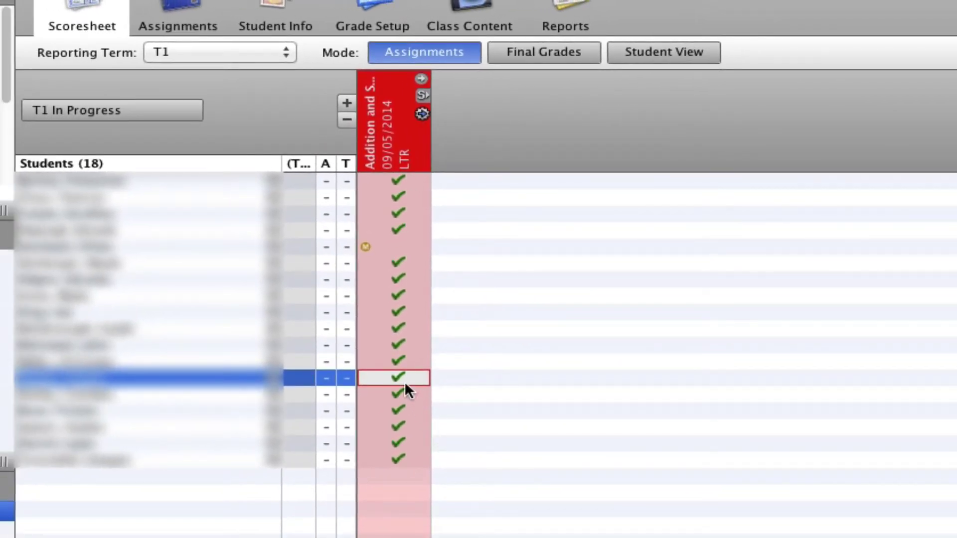
right_click(398, 377)
click(439, 393)
right_click(410, 380)
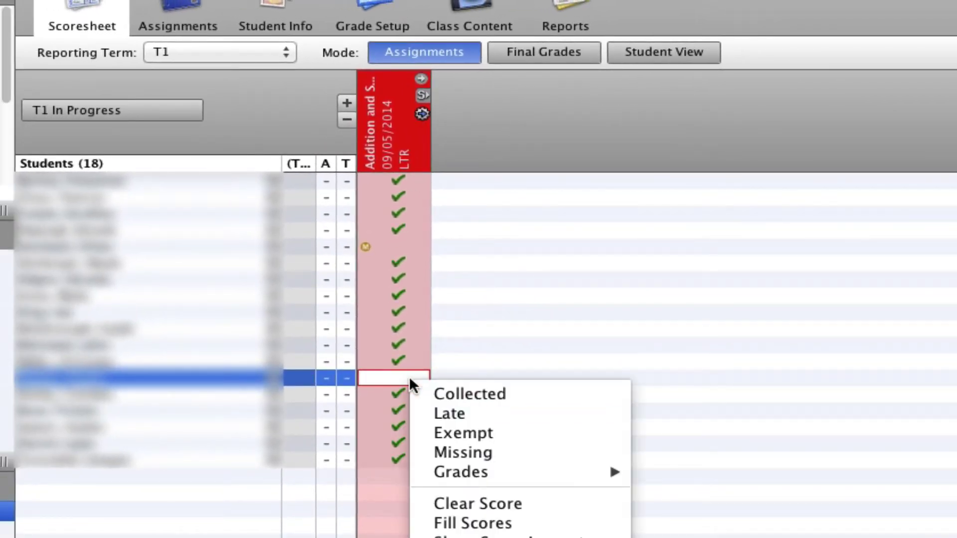
click(462, 452)
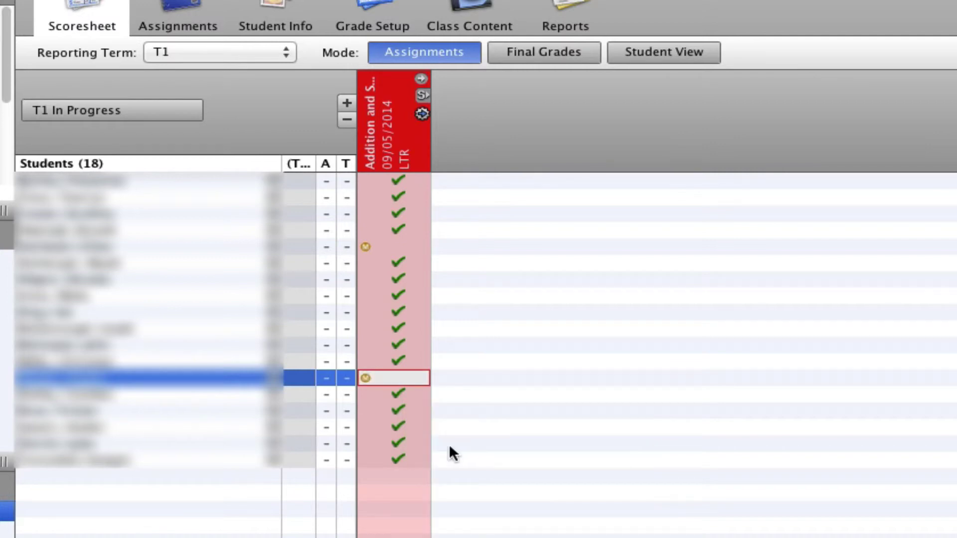
Remove the Collected status from the last student's assessment and mark it as Exempt.
click(394, 459)
right_click(394, 459)
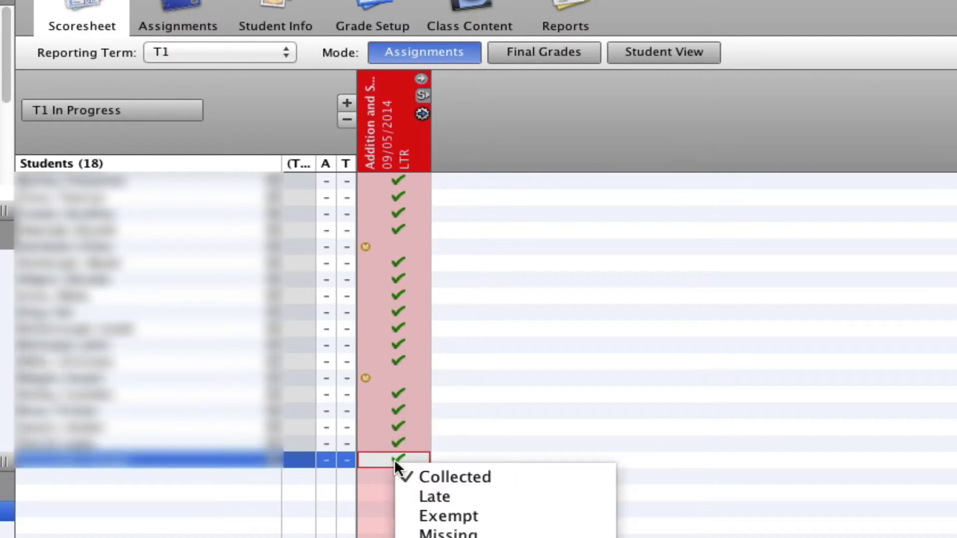
click(418, 474)
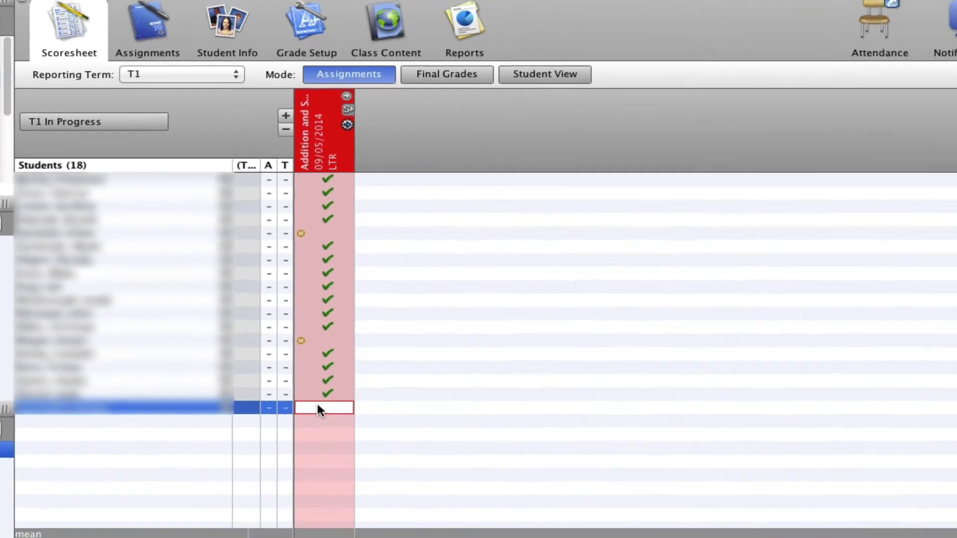
right_click(346, 429)
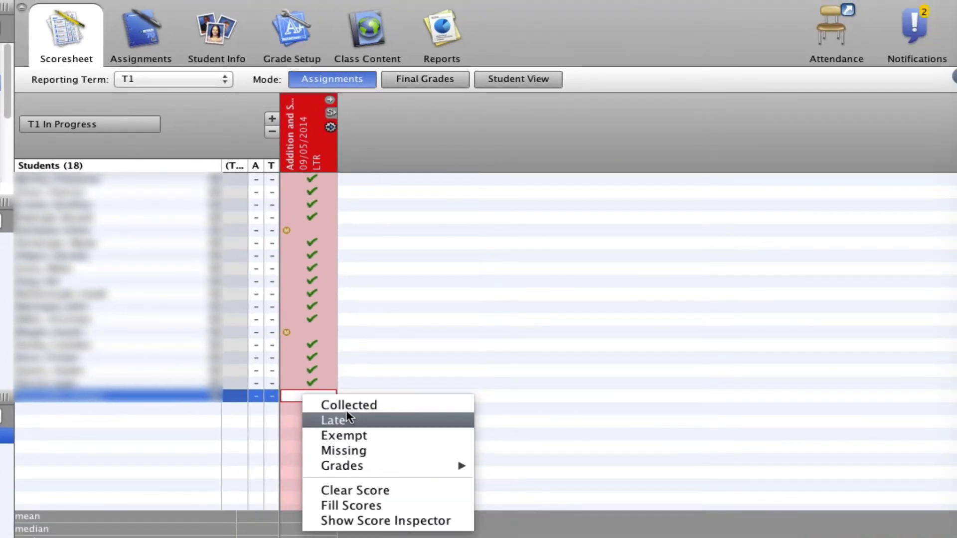
click(345, 435)
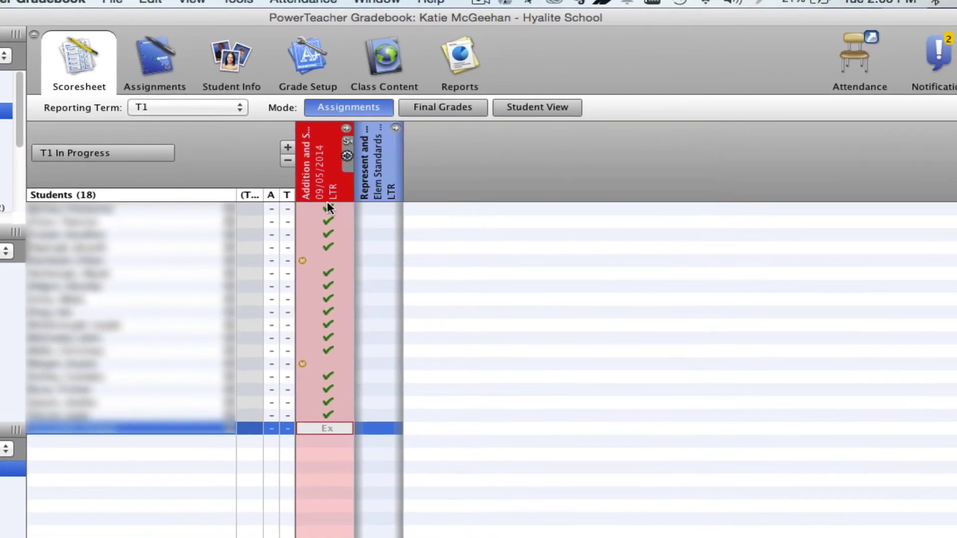
Give the first student a grade of 3 on the linked addition and subtraction standard.
click(379, 209)
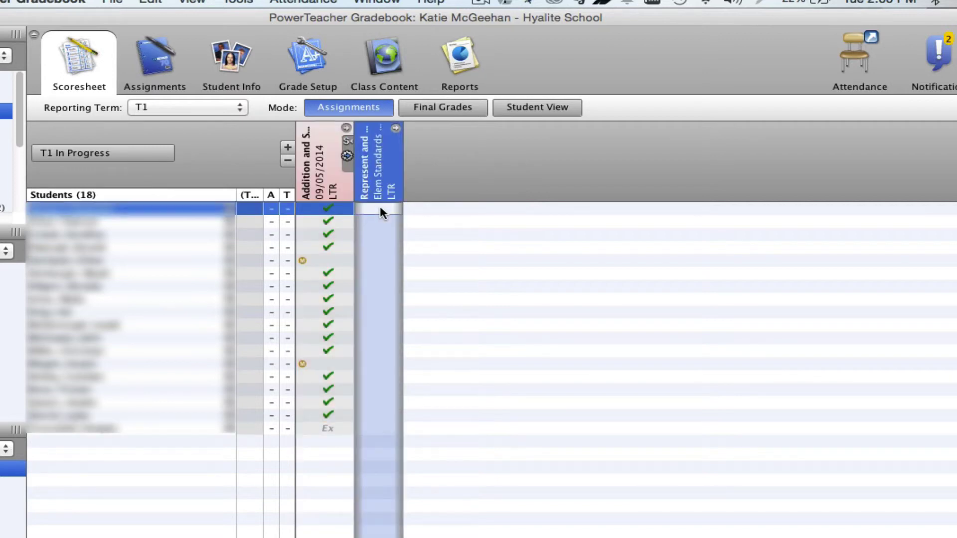
right_click(379, 209)
mouse_move(404, 277)
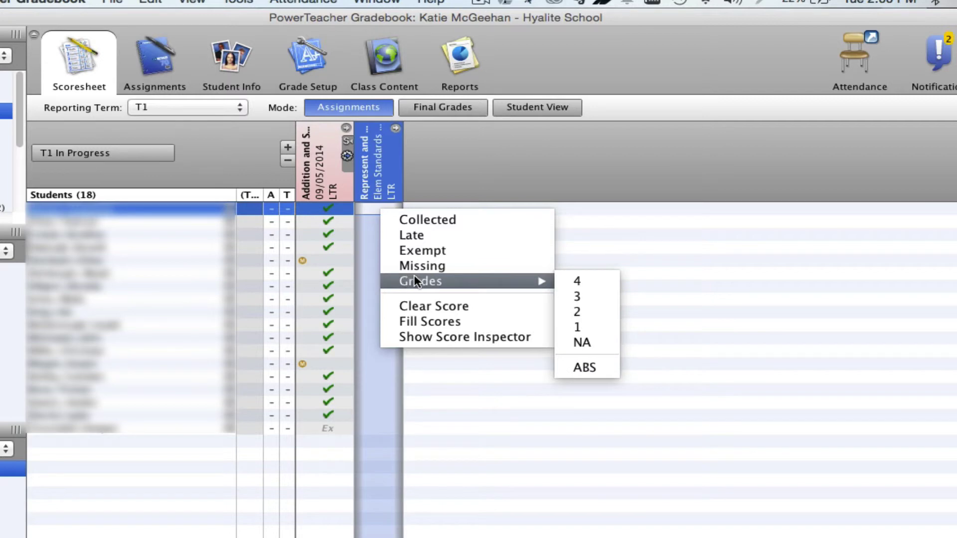
click(586, 295)
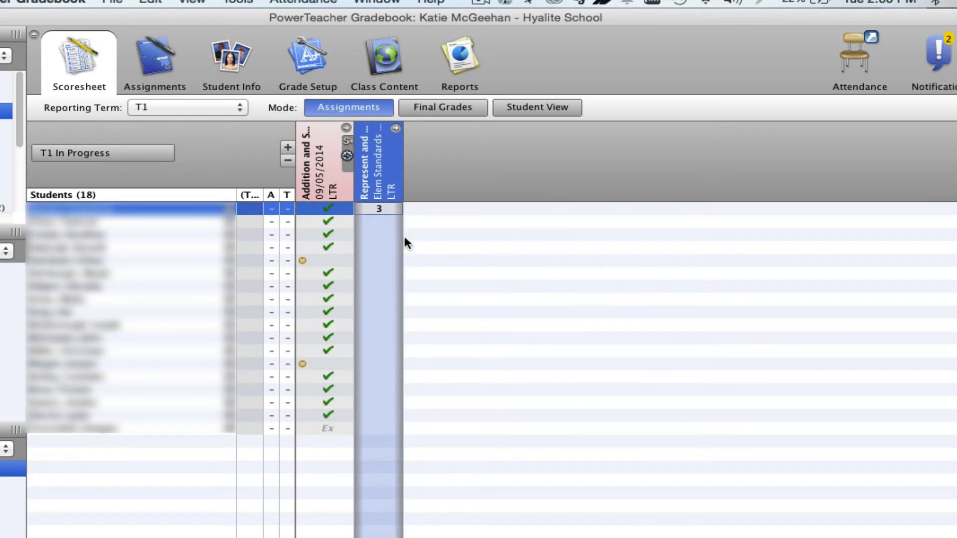
Fill the linked standard with a score of 3 for all items that have no score.
right_click(378, 208)
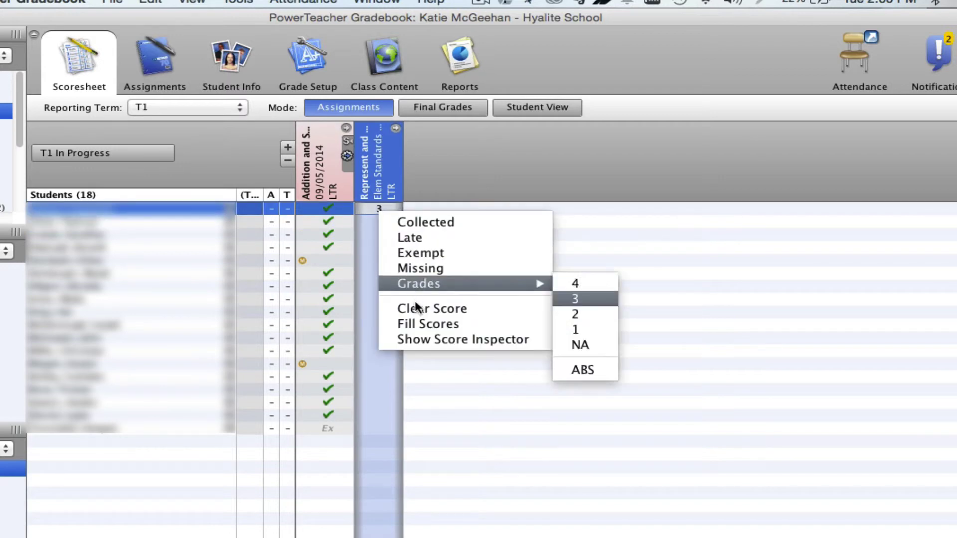
click(416, 323)
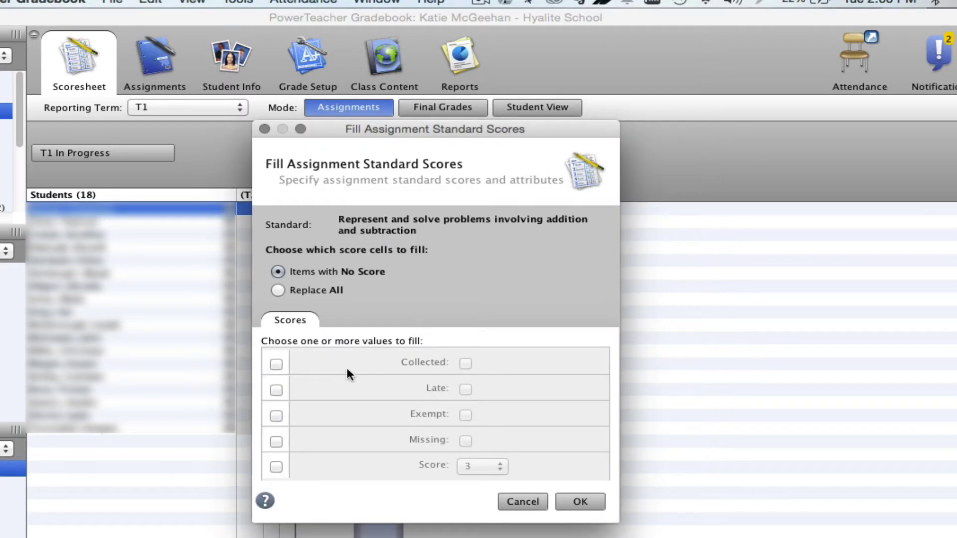
click(276, 466)
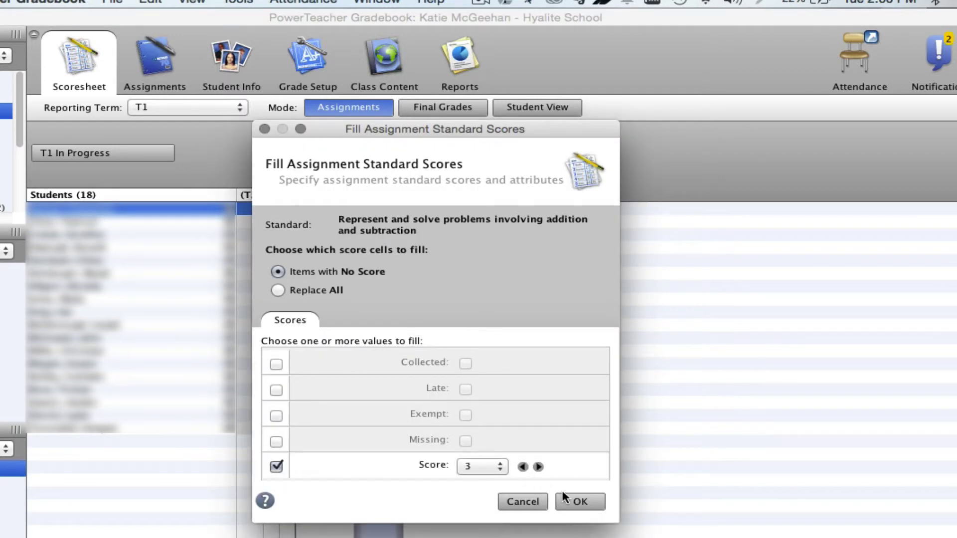
click(576, 502)
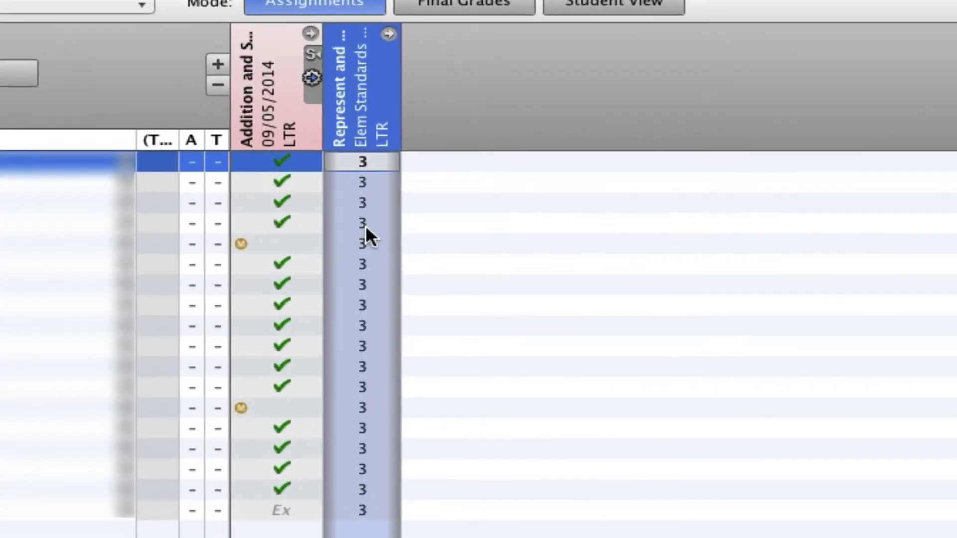
Change the fourth student's grade on the linked standard to 2.
click(364, 221)
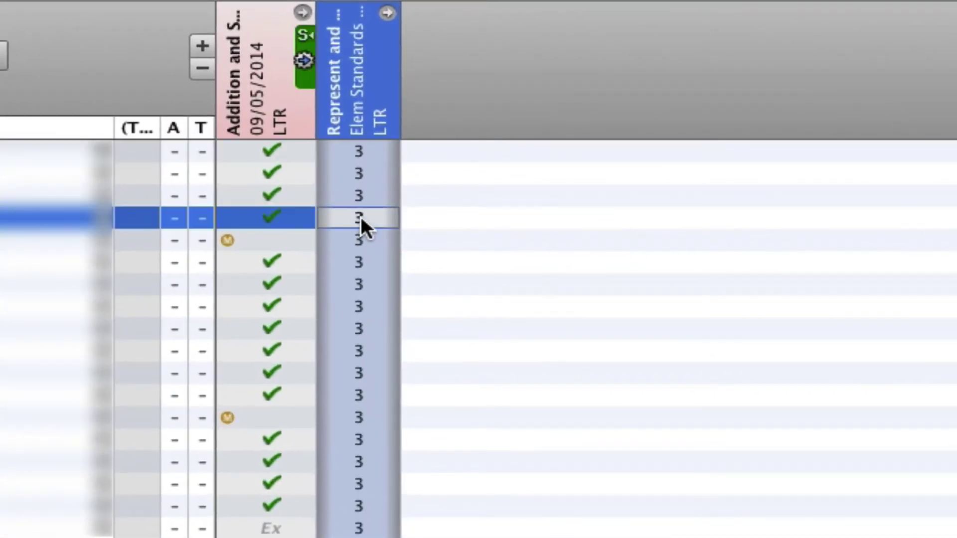
right_click(364, 221)
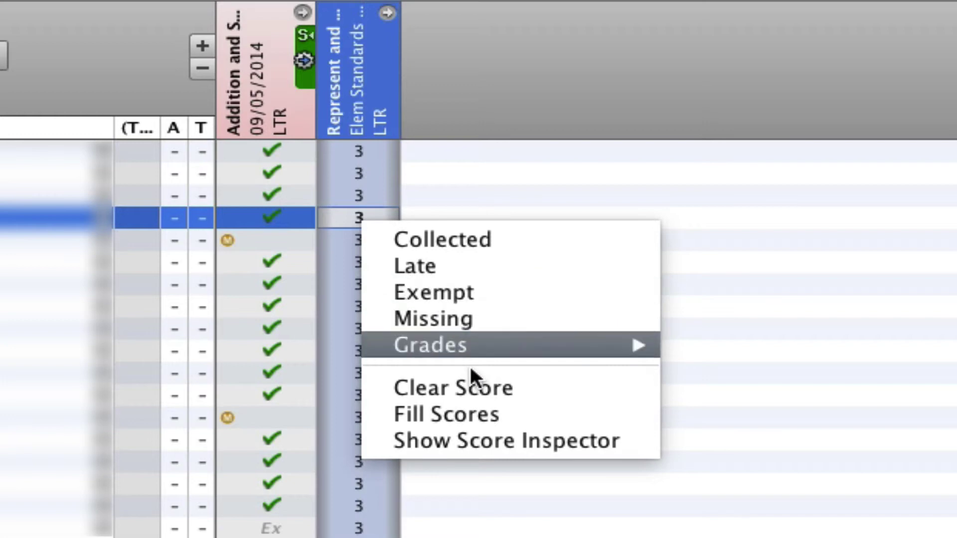
mouse_move(502, 345)
click(722, 390)
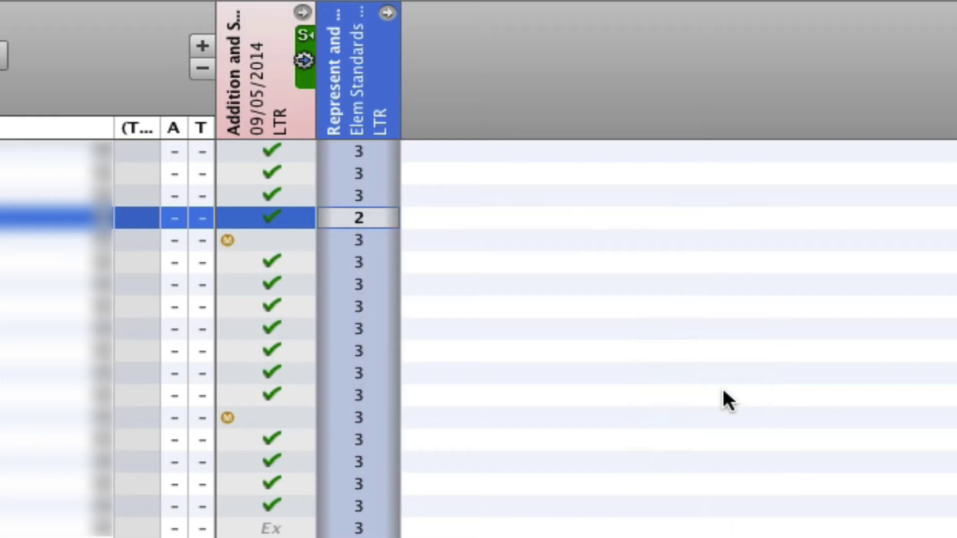
Change the ninth student's score on the linked addition and subtraction standard to 4.
click(372, 327)
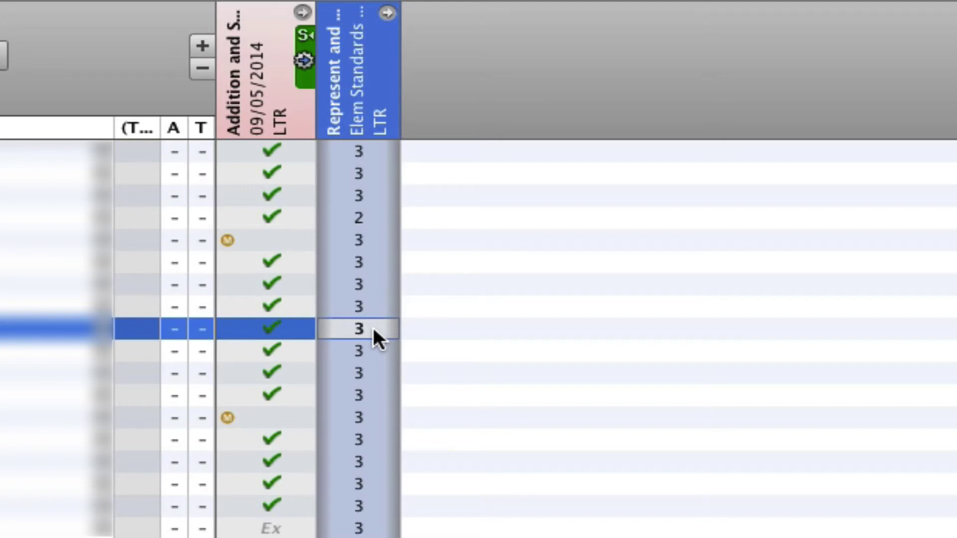
key(BackSpace)
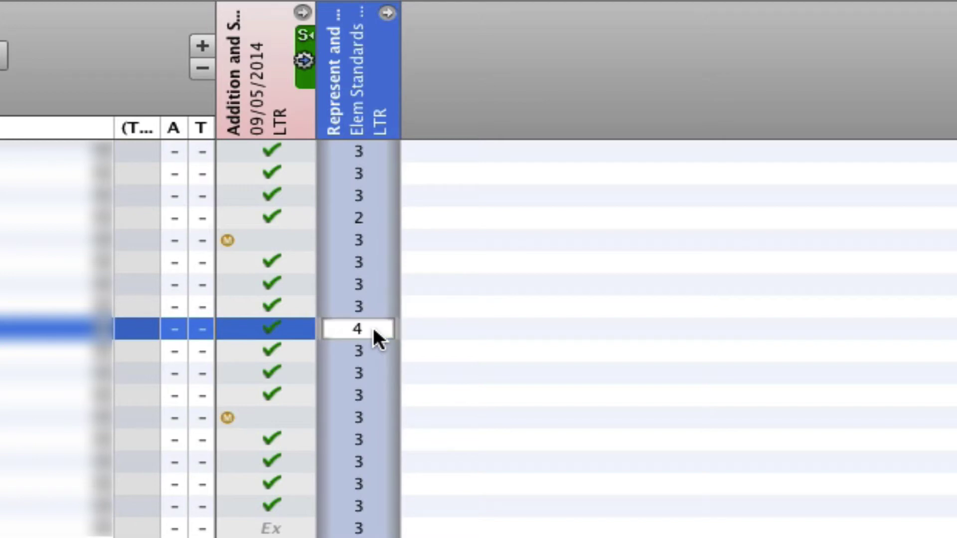
key(Return)
Change the fourteenth student's score on the linked standard to 2.
key(Down)
key(Down)
key(Down)
key(Down)
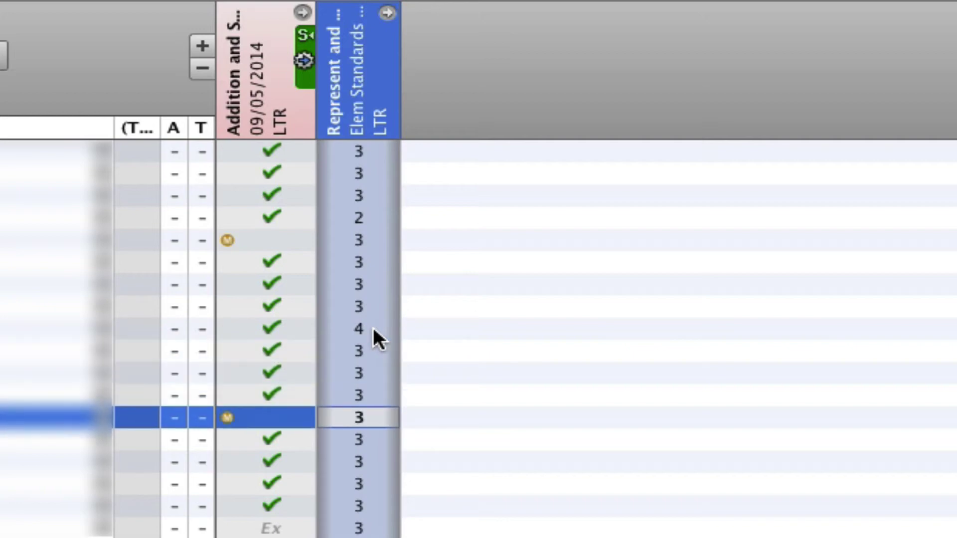
text(2)
key(Return)
Change the seventeenth student's score on the linked standard to 1 and save the scores.
key(Down)
key(Down)
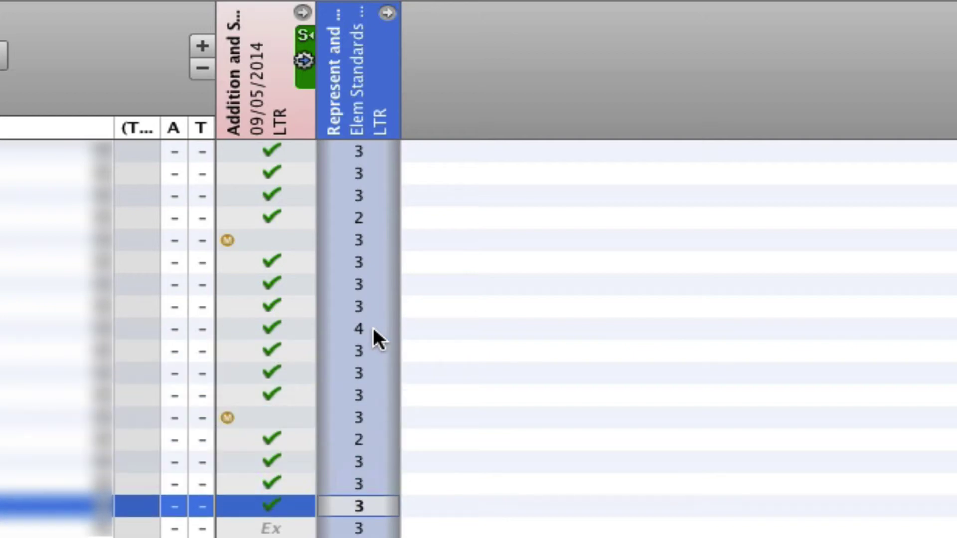
text(1)
key(Return)
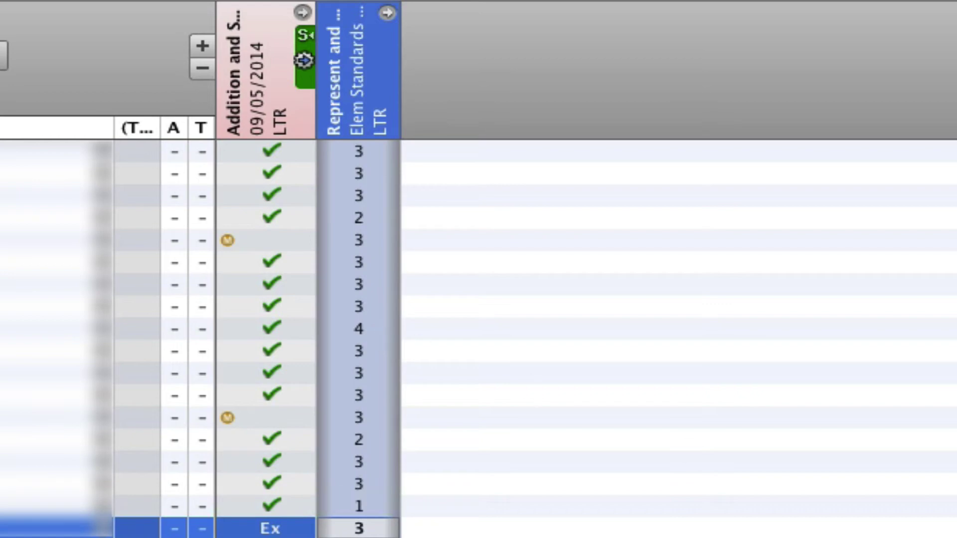
key(super+s)
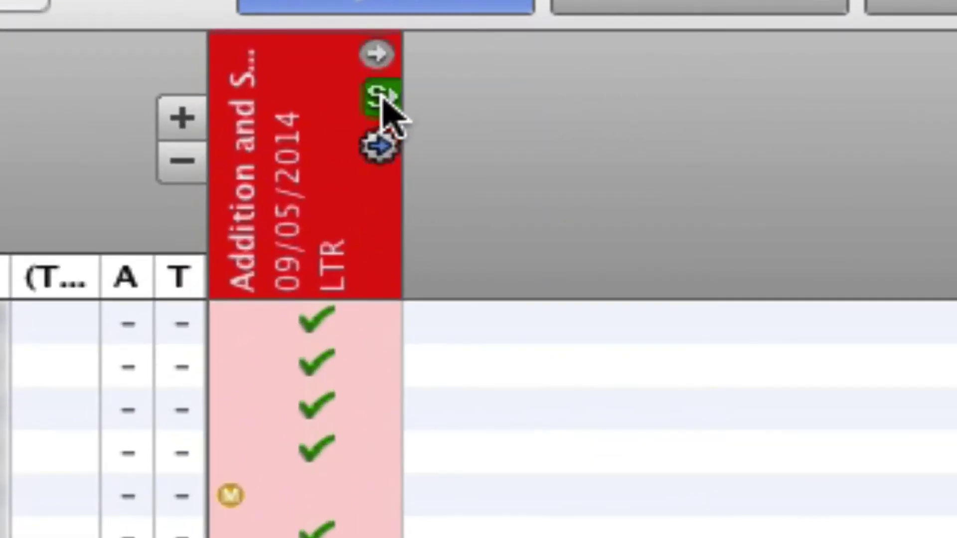
Expand the assessment's linked standard and clear the standard score of the fifth student, whose assessment is marked missing.
mouse_move(386, 111)
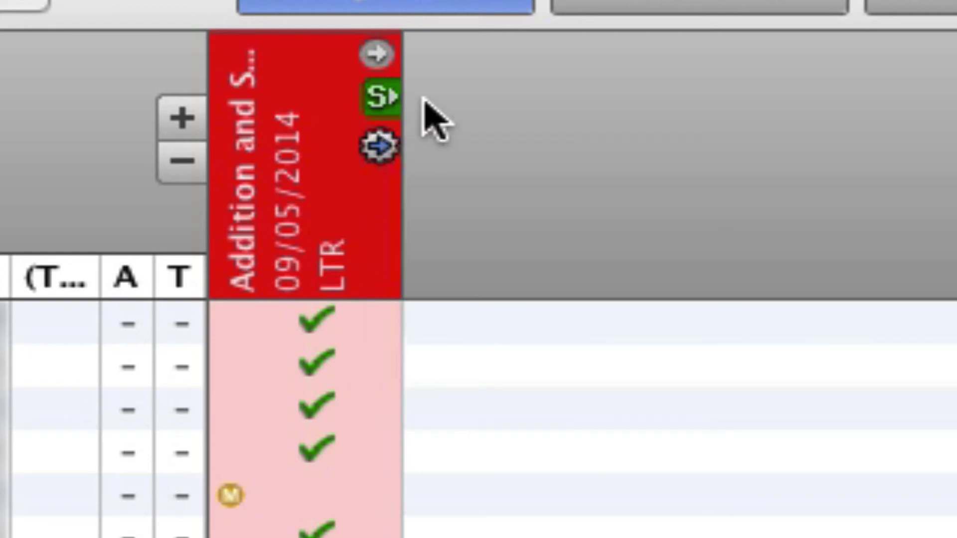
click(383, 102)
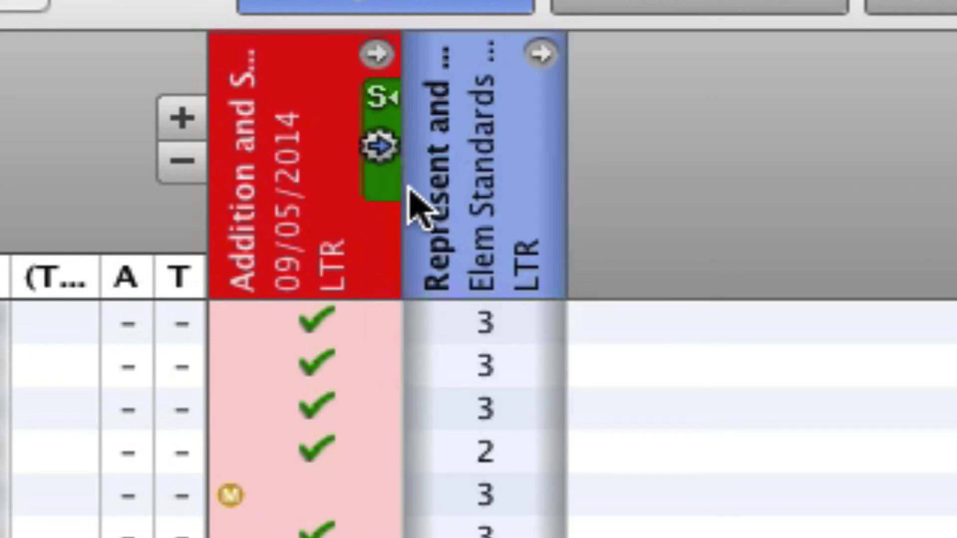
click(498, 496)
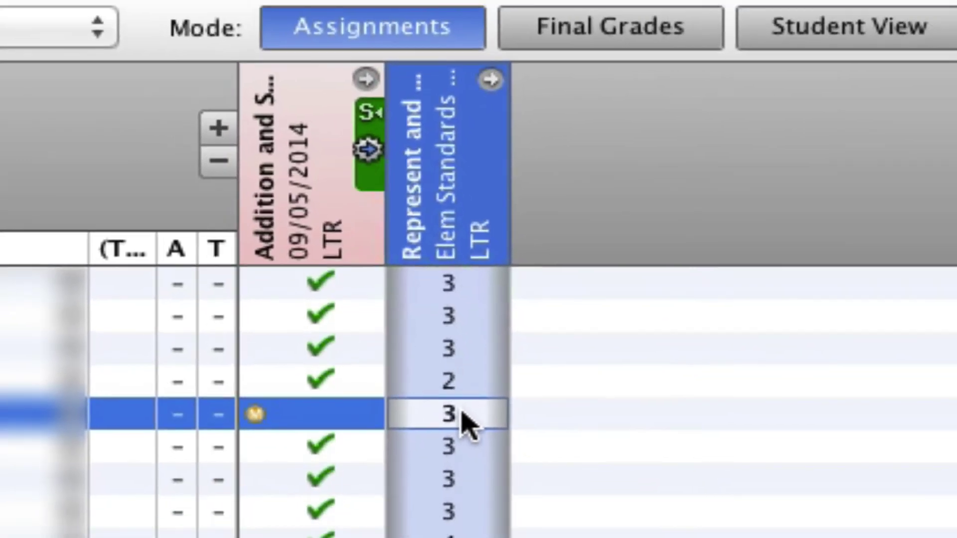
key(BackSpace)
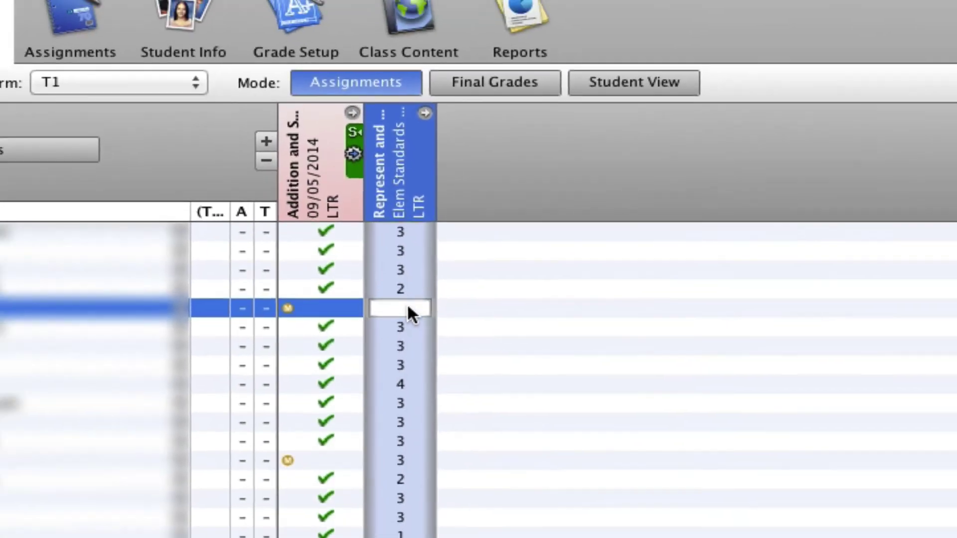
right_click(384, 259)
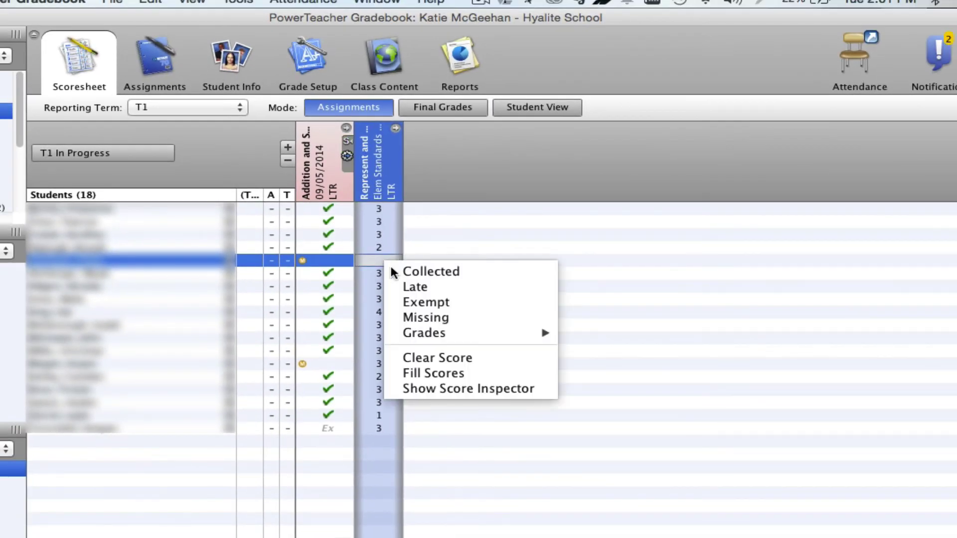
mouse_move(425, 333)
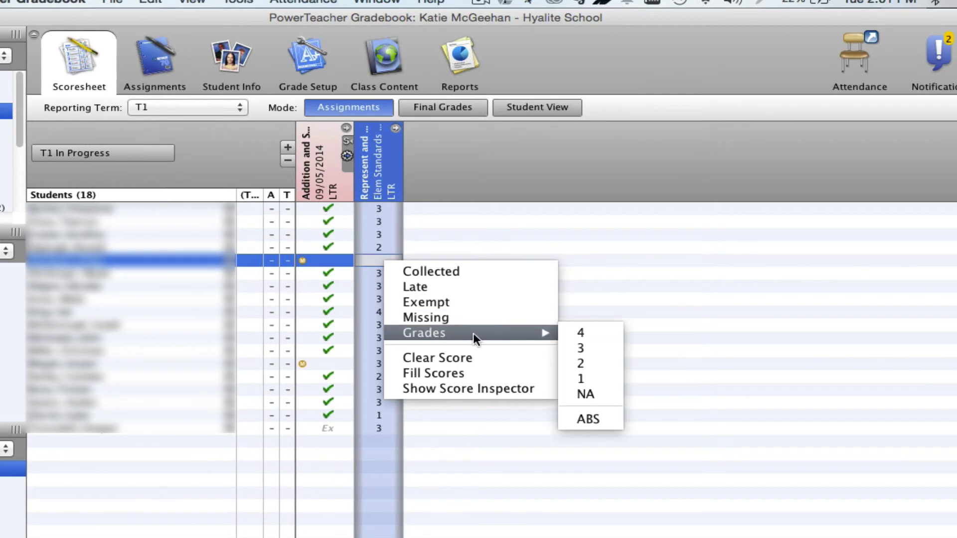
click(492, 357)
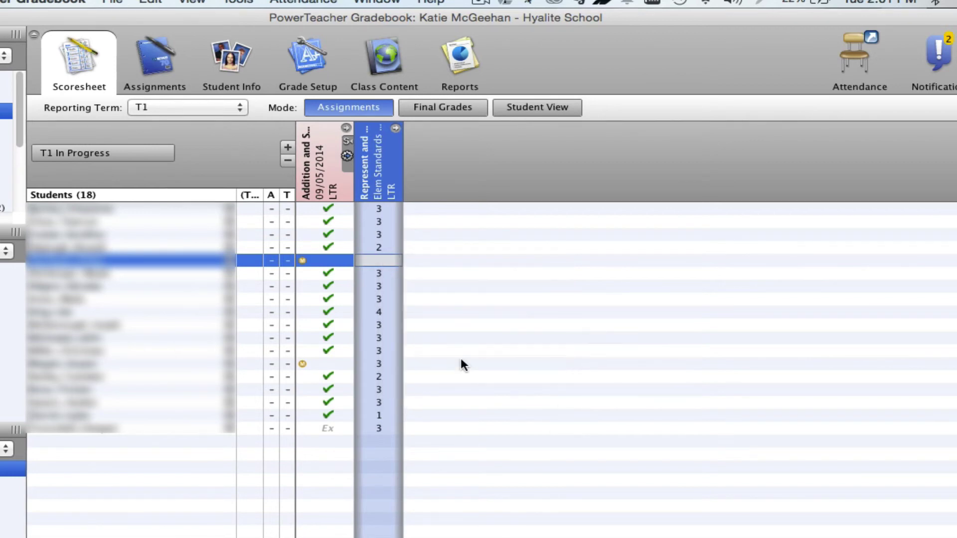
Clear the linked standard score of the thirteenth student, whose assessment is also marked missing.
click(381, 362)
right_click(382, 361)
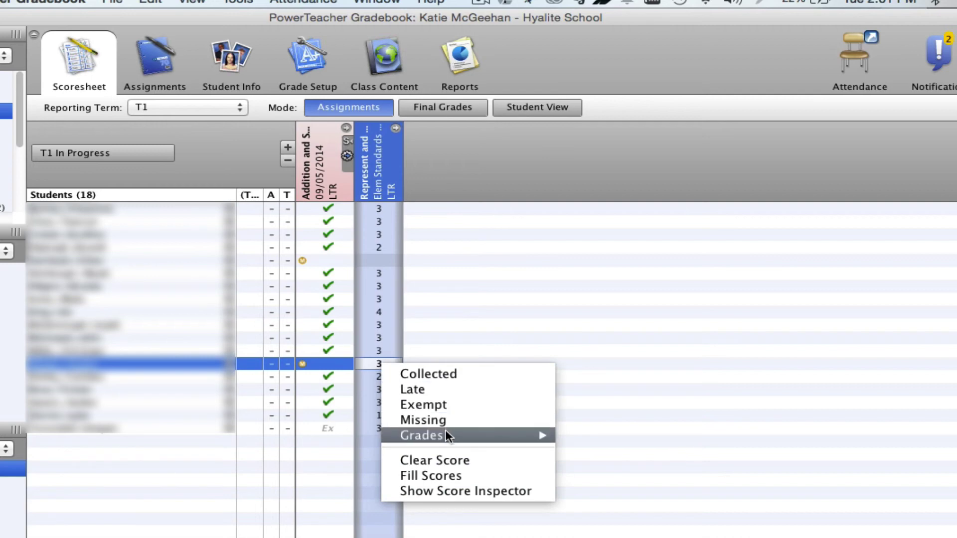
click(442, 459)
Clear the linked standard score of the last student, who is exempt from the assessment.
click(381, 428)
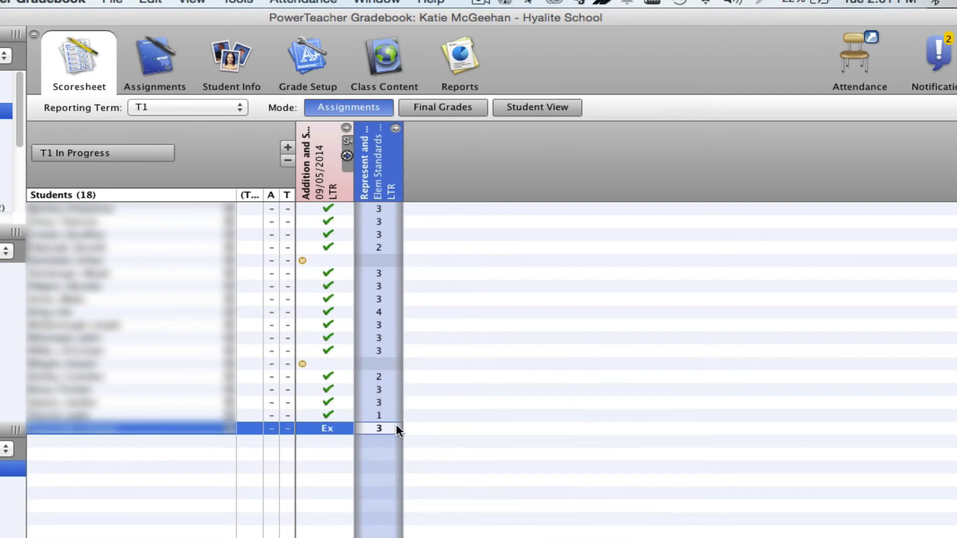
right_click(396, 428)
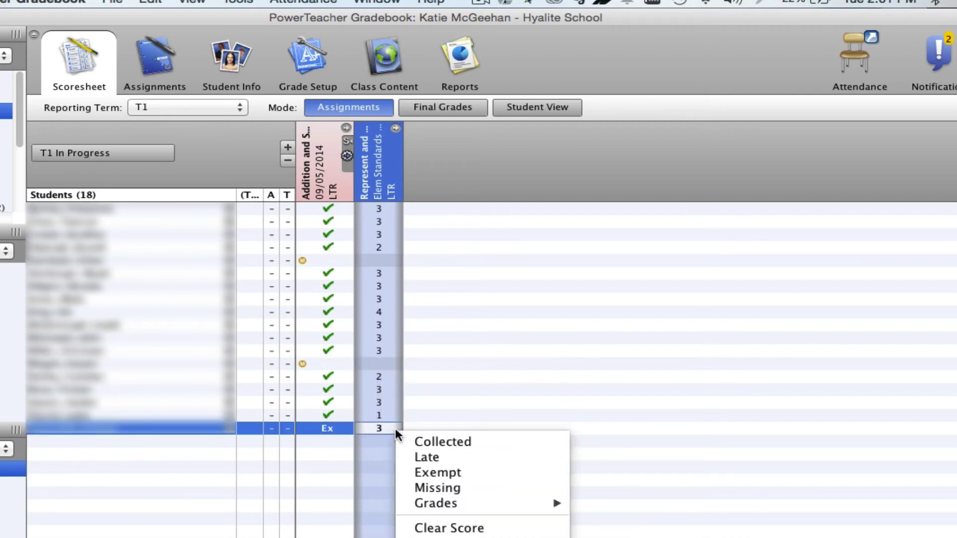
click(432, 527)
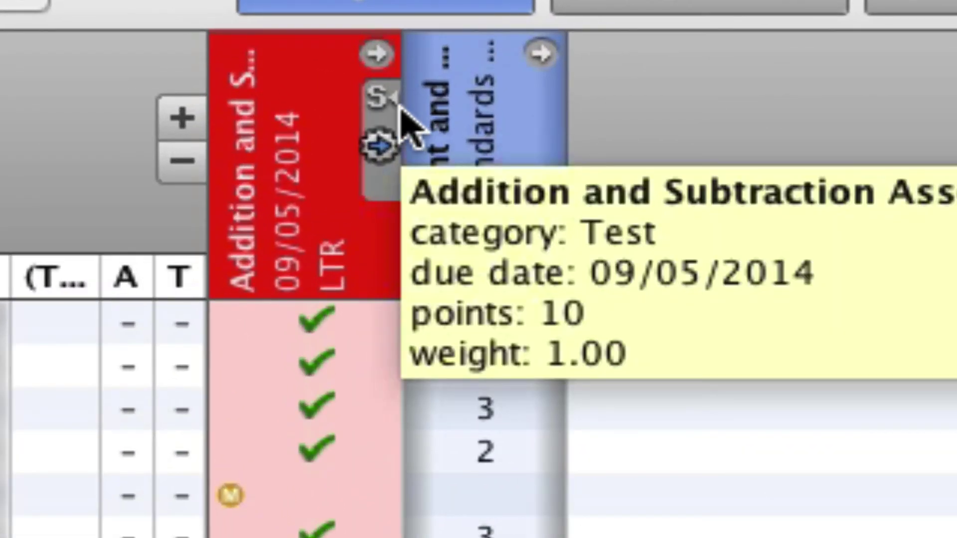
Collapse the assessment's linked standard and examine the T1 final grades calculated for the represent and solve problems standard.
click(384, 103)
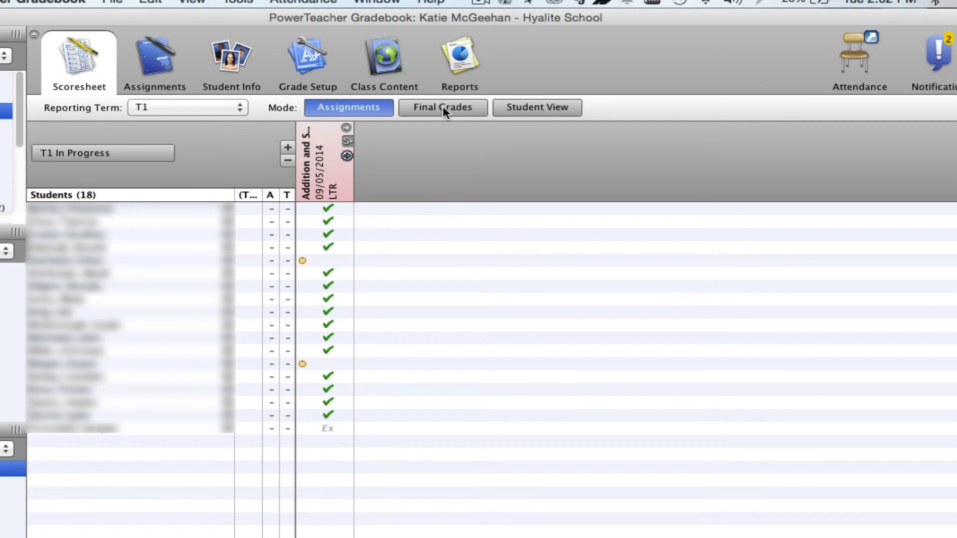
click(473, 109)
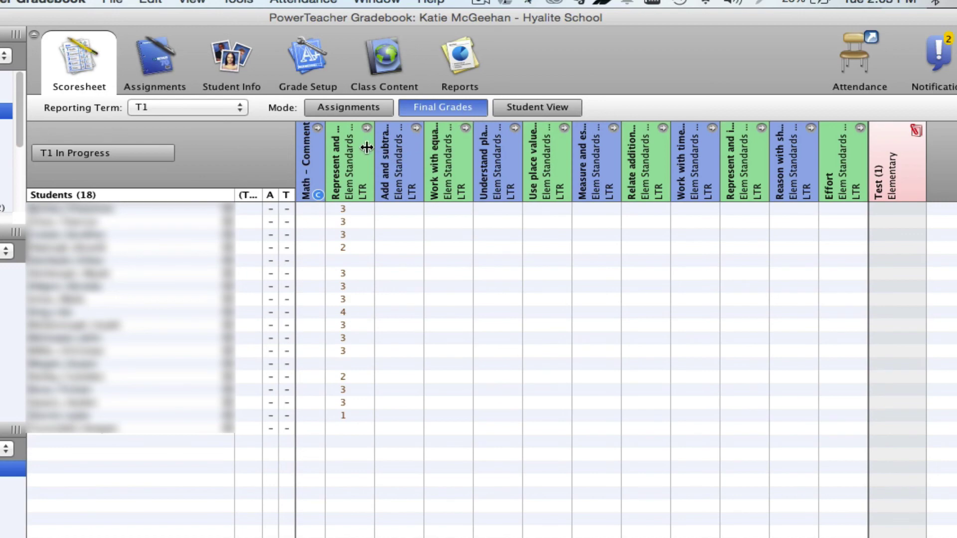
mouse_move(345, 167)
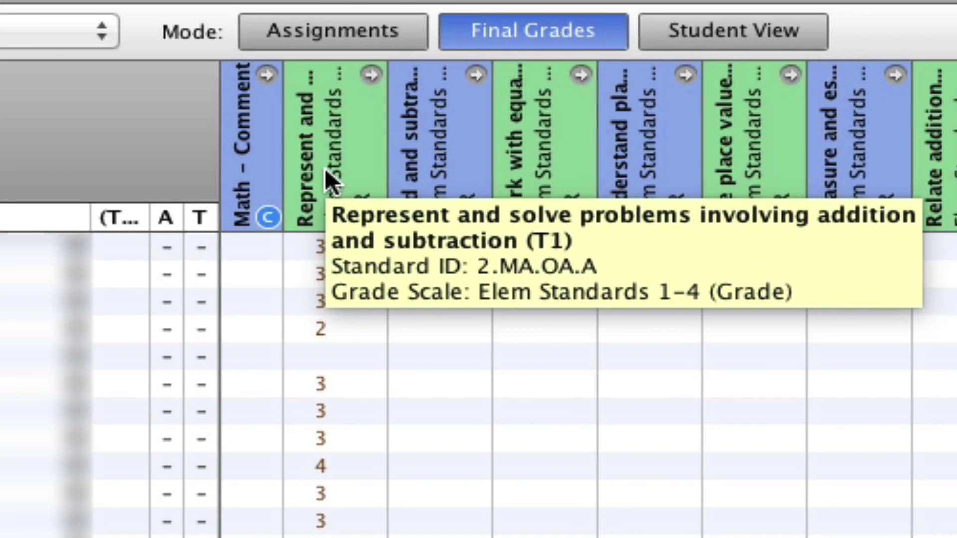
mouse_move(302, 238)
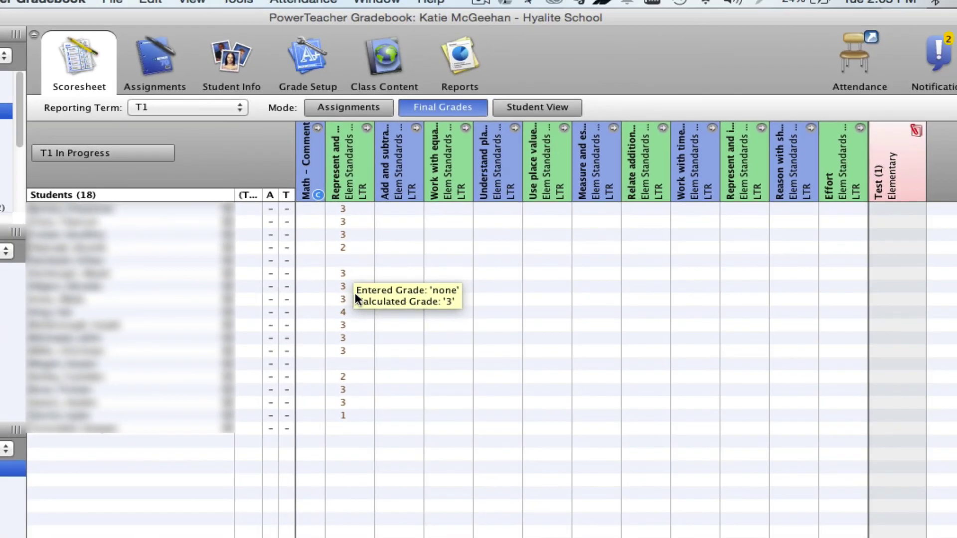
mouse_move(354, 454)
mouse_move(359, 329)
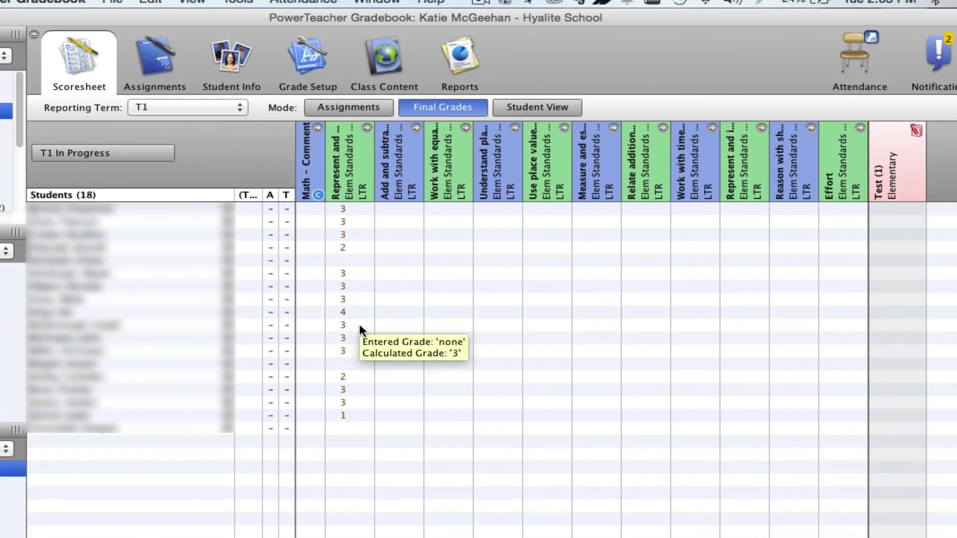